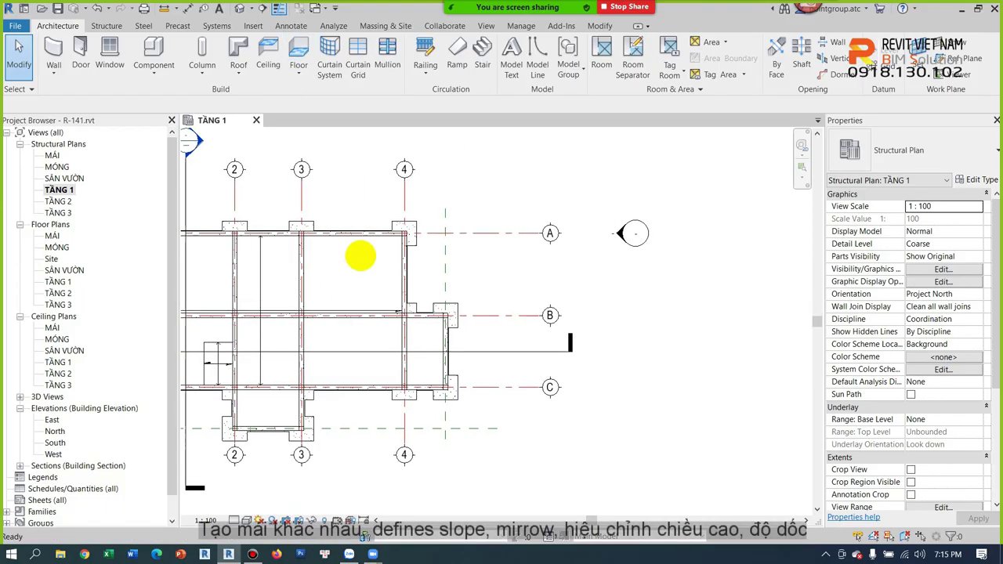
# - Present the roof lesson title slide, then move to the Revit TẦNG 1 structural plan
pyautogui.scroll(-2, 360, 256)
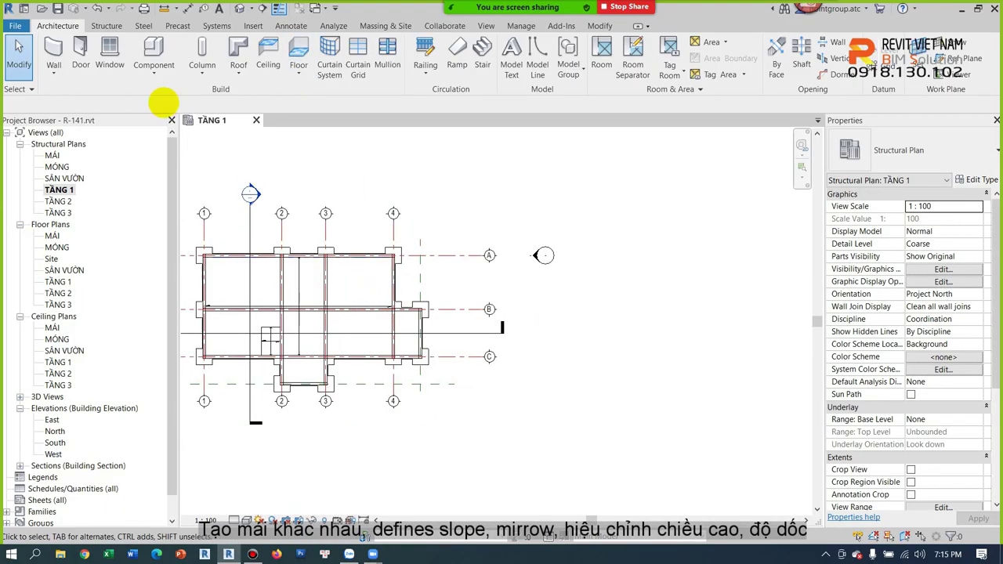
# - On the MÁI plan, create a roof from a six-sided polygon footprint
pyautogui.doubleClick(52, 155)
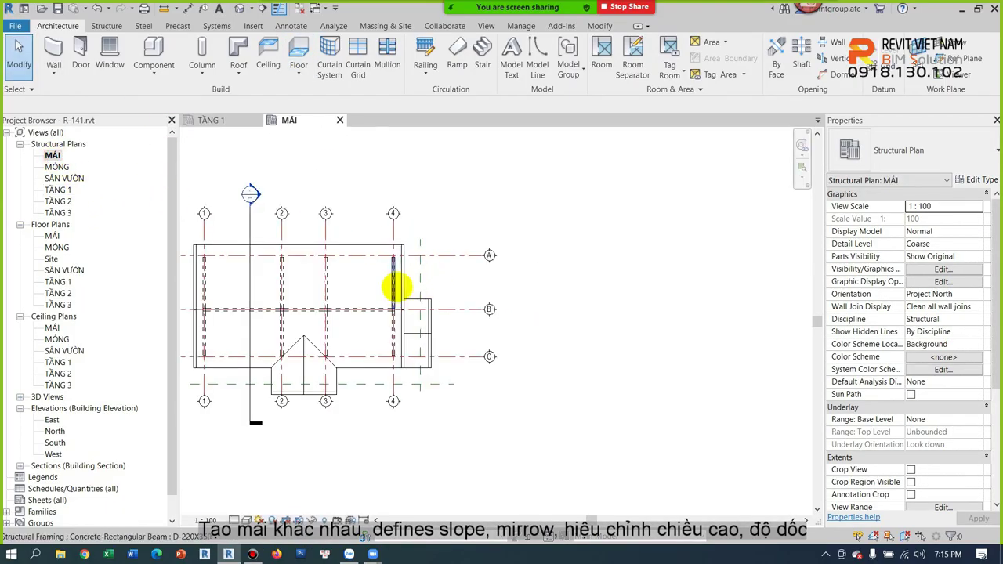
pyautogui.click(381, 248)
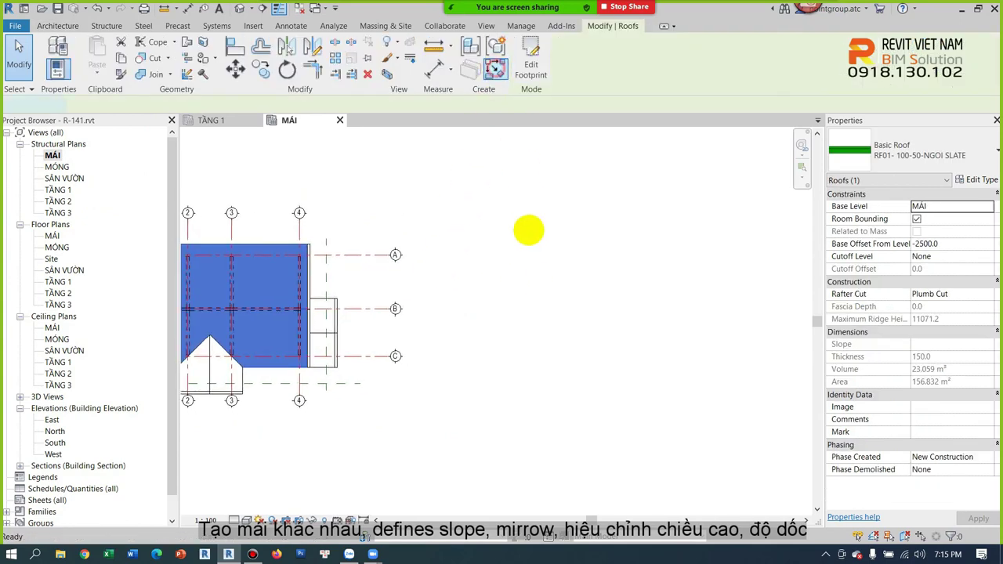
pyautogui.click(530, 67)
pyautogui.click(647, 46)
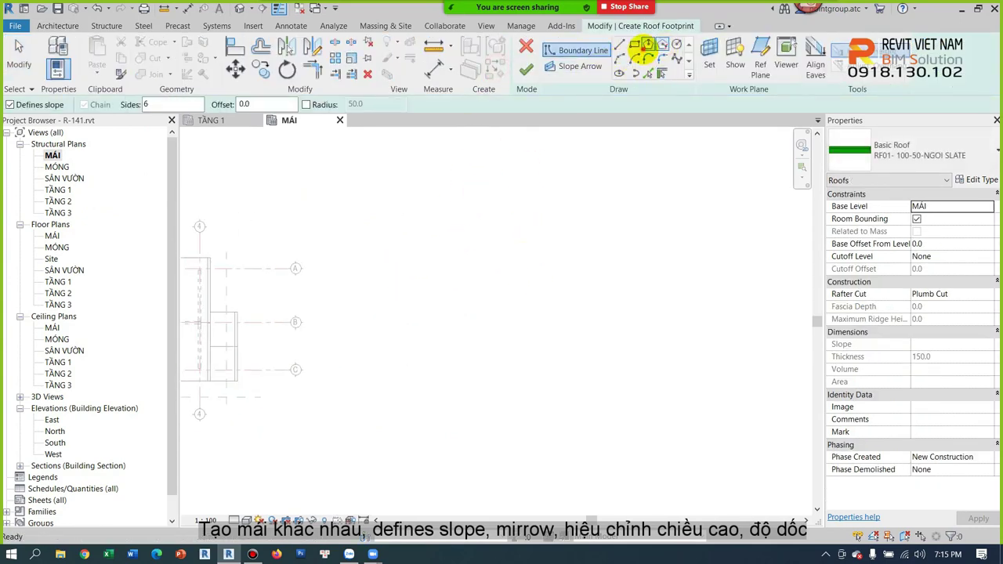
pyautogui.click(514, 284)
pyautogui.click(519, 235)
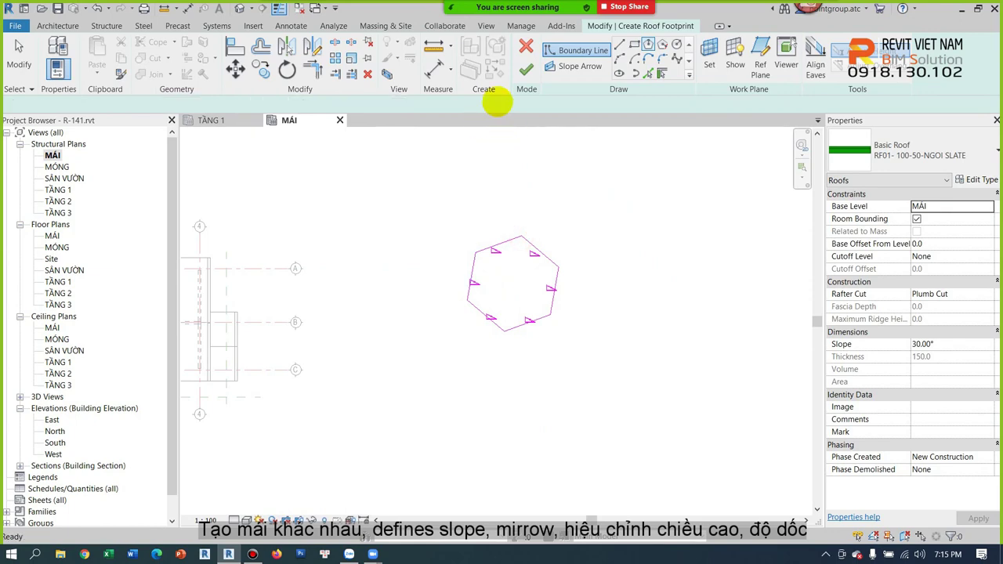
pyautogui.click(526, 69)
# - Turn three alternate hexagon edges into gable ends by removing their slope
pyautogui.click(239, 8)
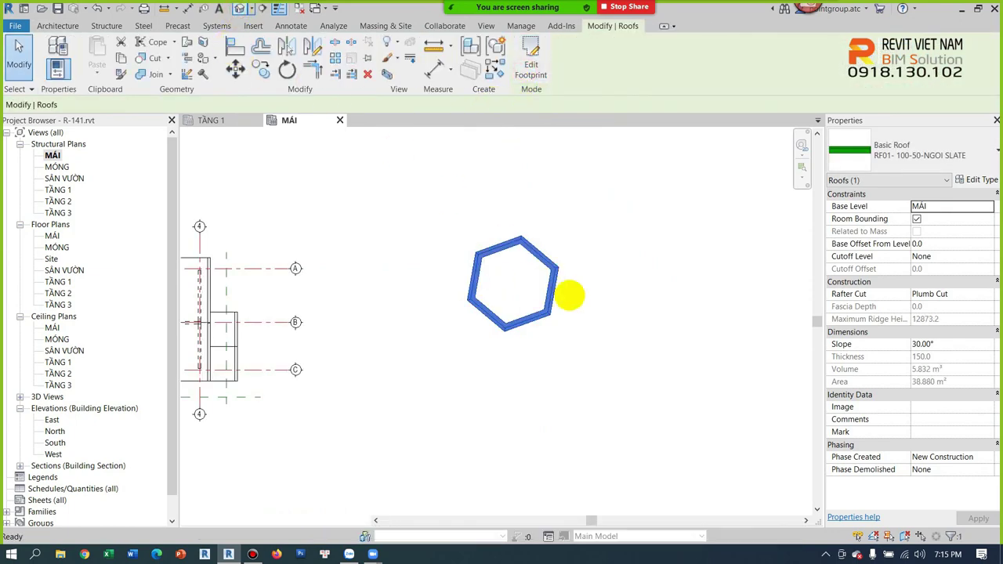
pyautogui.keyDown('shift'); pyautogui.moveTo(389, 382); pyautogui.dragTo(575, 285, button='middle'); pyautogui.keyUp('shift')
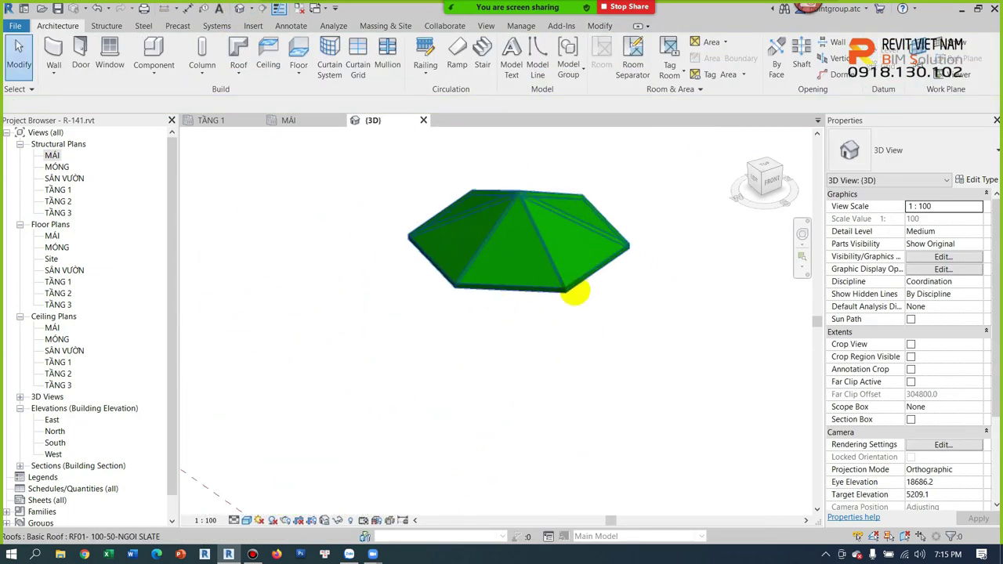
pyautogui.click(574, 286)
pyautogui.moveTo(478, 300)
pyautogui.keyDown('shift'); pyautogui.mouseDown(button='middle')
pyautogui.moveTo(555, 381)
pyautogui.moveTo(593, 322)
pyautogui.mouseUp(button='middle'); pyautogui.keyUp('shift')
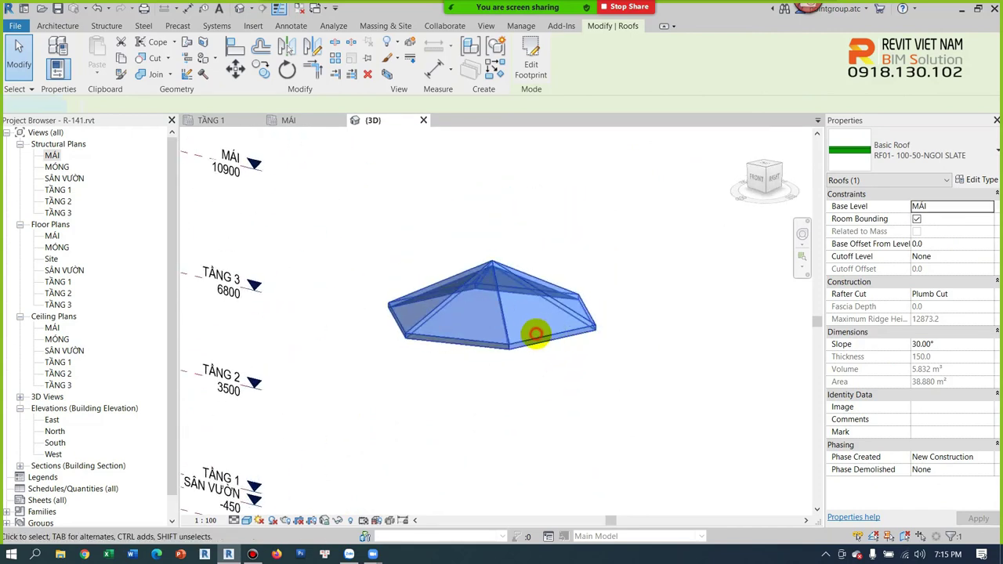
pyautogui.doubleClick(535, 335)
pyautogui.keyDown('shift'); pyautogui.moveTo(567, 383); pyautogui.dragTo(567, 347, button='middle'); pyautogui.keyUp('shift')
pyautogui.click(567, 347)
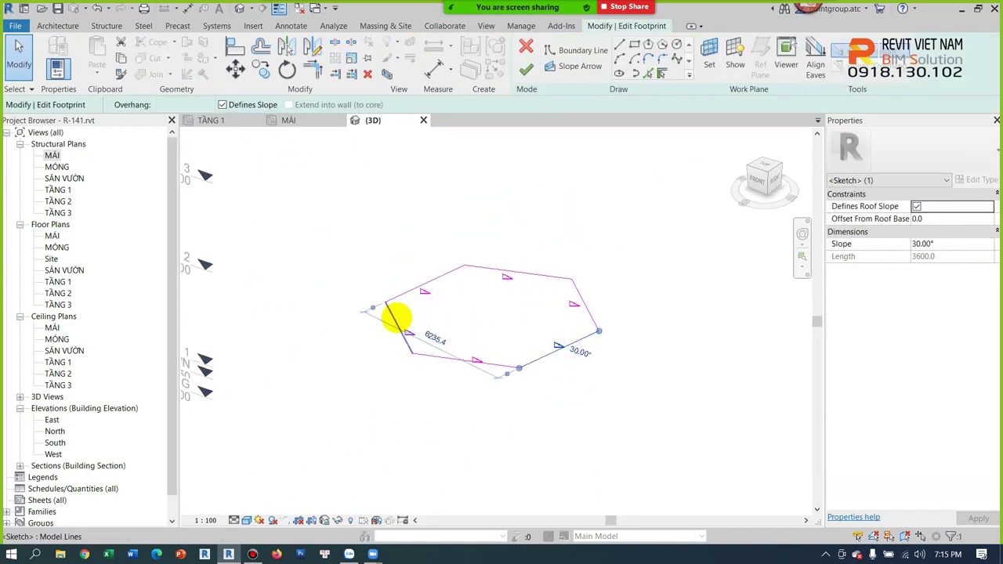
pyautogui.keyDown('ctrl'); pyautogui.click(396, 325); pyautogui.keyUp('ctrl')
pyautogui.keyDown('ctrl'); pyautogui.click(530, 275); pyautogui.keyUp('ctrl')
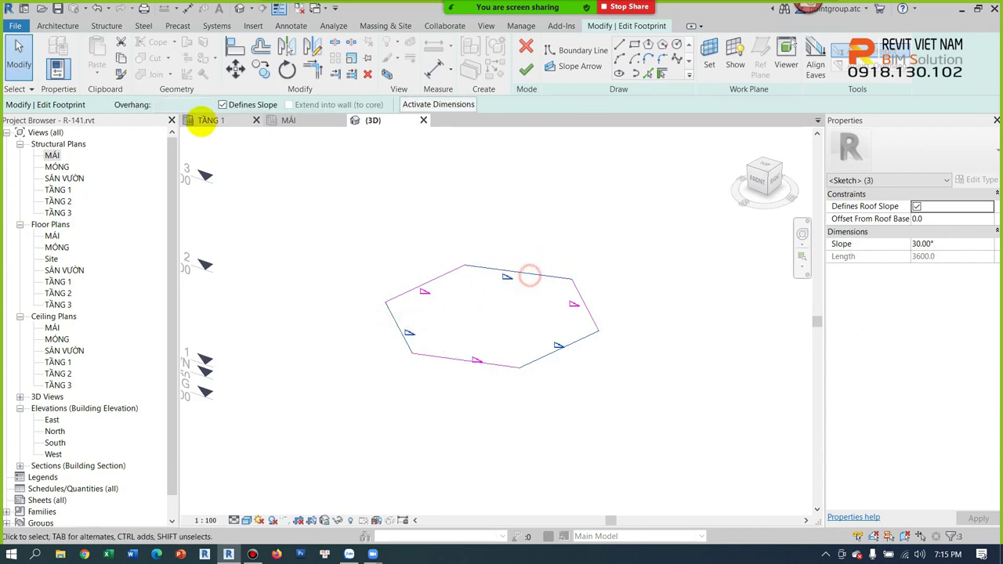
pyautogui.click(525, 69)
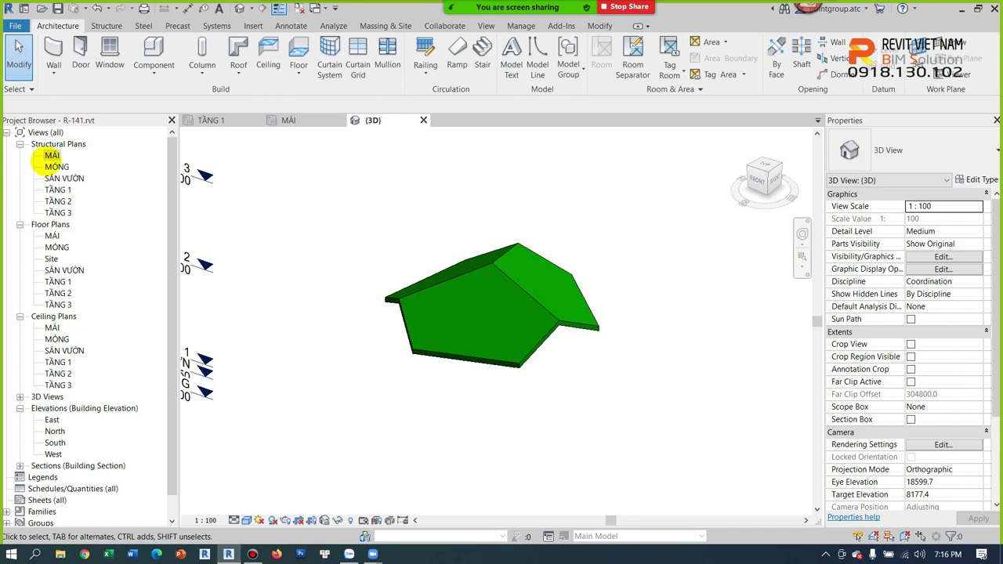
pyautogui.doubleClick(47, 156)
pyautogui.click(561, 303)
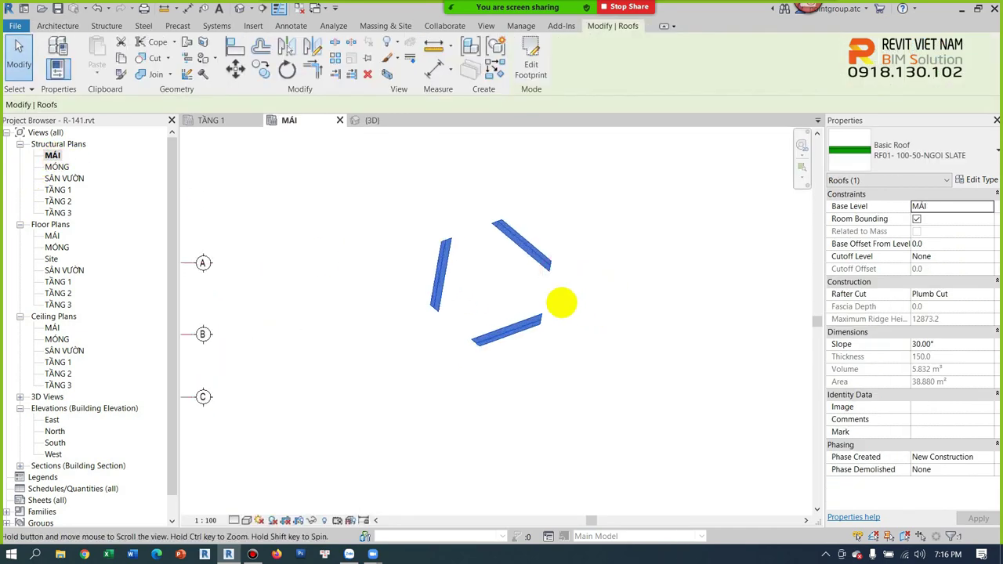
# - Mirror three copies of the hexagonal roof across its edges
pyautogui.scroll(2, 549, 298)
pyautogui.press('m')
pyautogui.press('m')
pyautogui.click(511, 270)
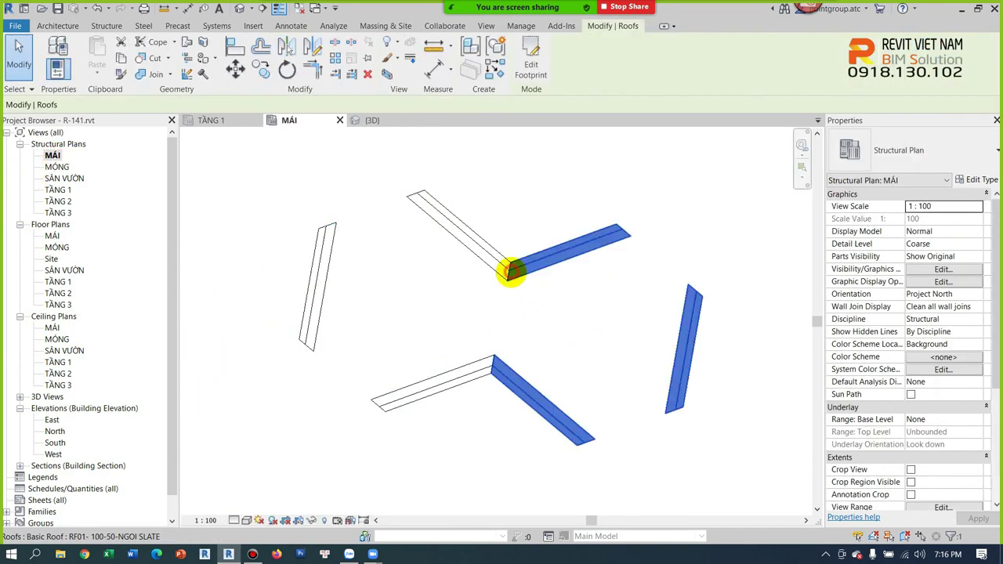
pyautogui.press('m')
pyautogui.press('m')
pyautogui.click(556, 239)
pyautogui.scroll(-2, 556, 239)
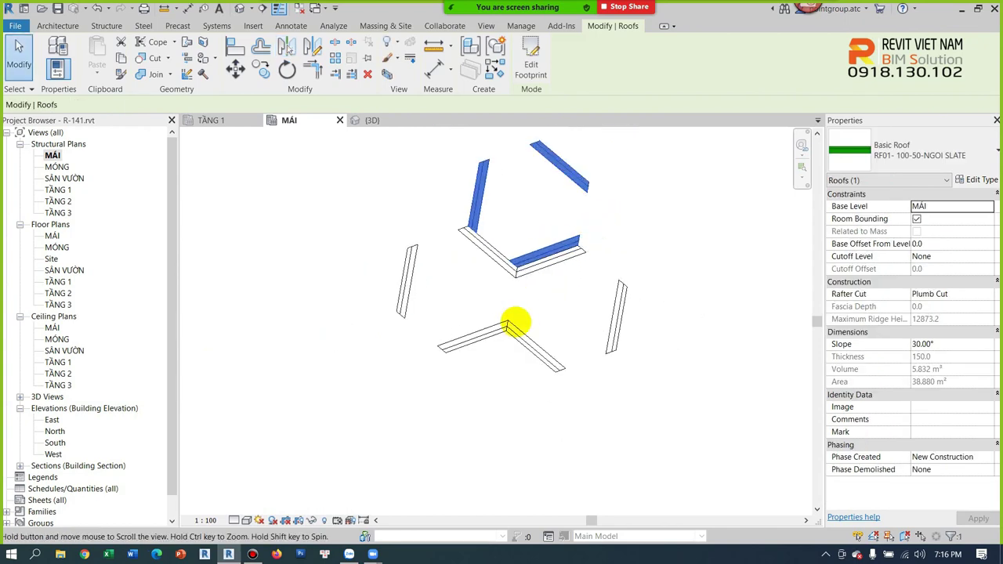
pyautogui.press('m')
pyautogui.press('m')
pyautogui.click(538, 282)
# - Mirror three more roof copies to close the ring, then check it in 3D
pyautogui.press('m')
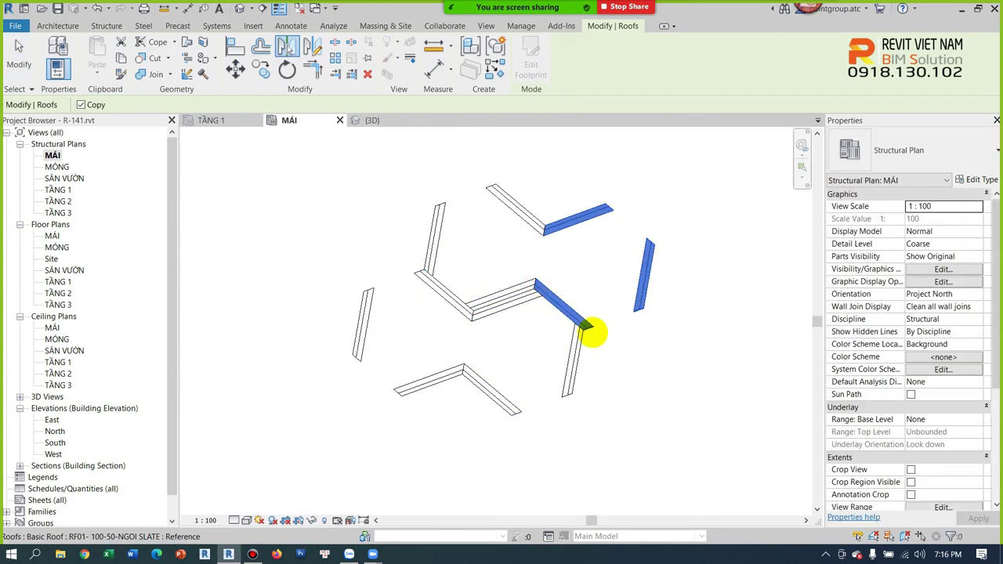
pyautogui.click(592, 333)
pyautogui.press('m')
pyautogui.press('m')
pyautogui.click(576, 403)
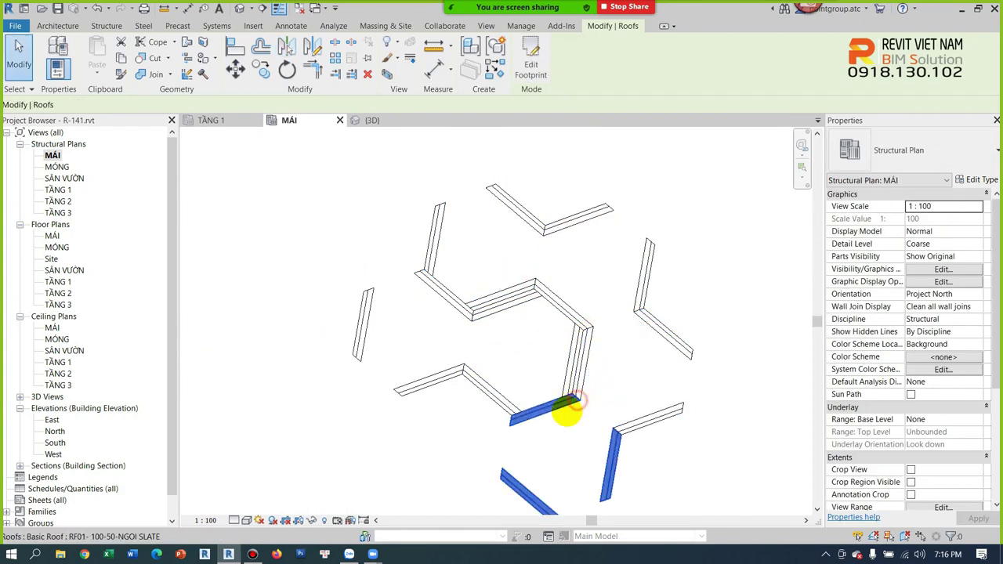
pyautogui.click(507, 421)
pyautogui.scroll(-3, 508, 415)
pyautogui.press('Escape')
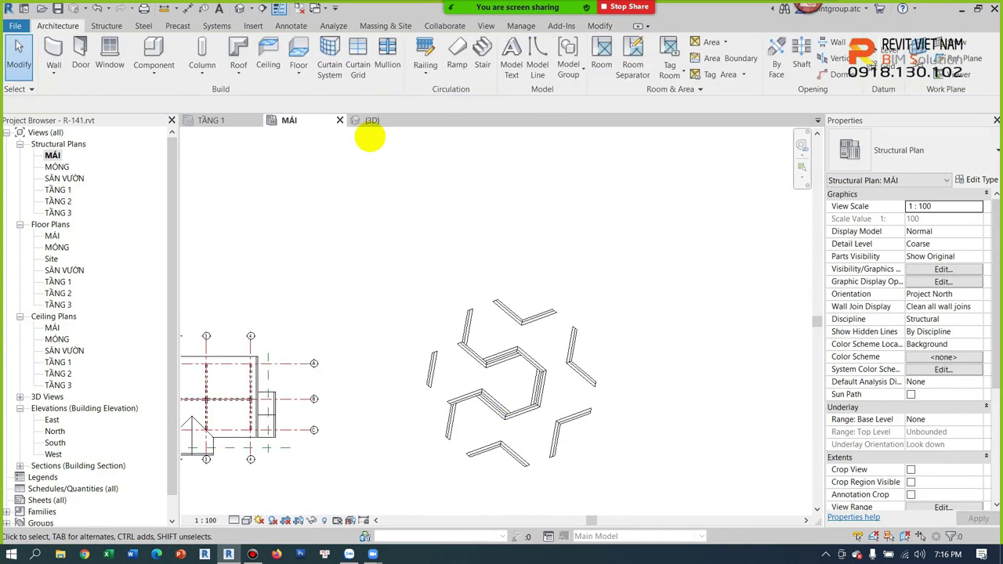
pyautogui.click(239, 8)
pyautogui.moveTo(403, 184)
pyautogui.keyDown('shift'); pyautogui.mouseDown(button='middle')
pyautogui.moveTo(566, 405)
pyautogui.moveTo(683, 421)
pyautogui.moveTo(574, 423)
pyautogui.moveTo(368, 401)
pyautogui.moveTo(548, 409)
pyautogui.moveTo(678, 394)
pyautogui.moveTo(620, 434)
pyautogui.moveTo(580, 339)
pyautogui.mouseUp(button='middle'); pyautogui.keyUp('shift')
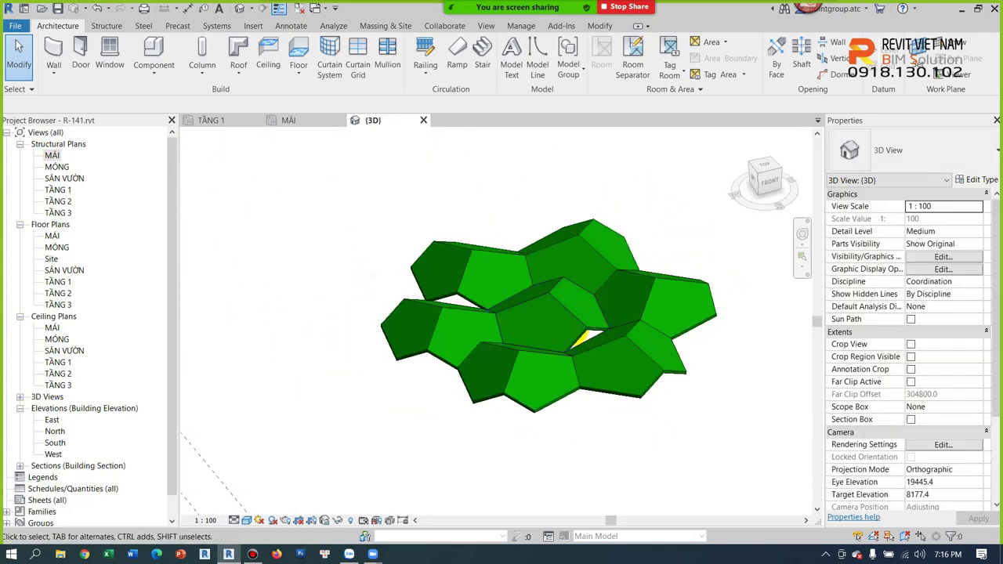
# - Flatten the central hexagonal roof by removing the slope from all six edges
pyautogui.doubleClick(575, 331)
pyautogui.moveTo(448, 253); pyautogui.dragTo(660, 403)
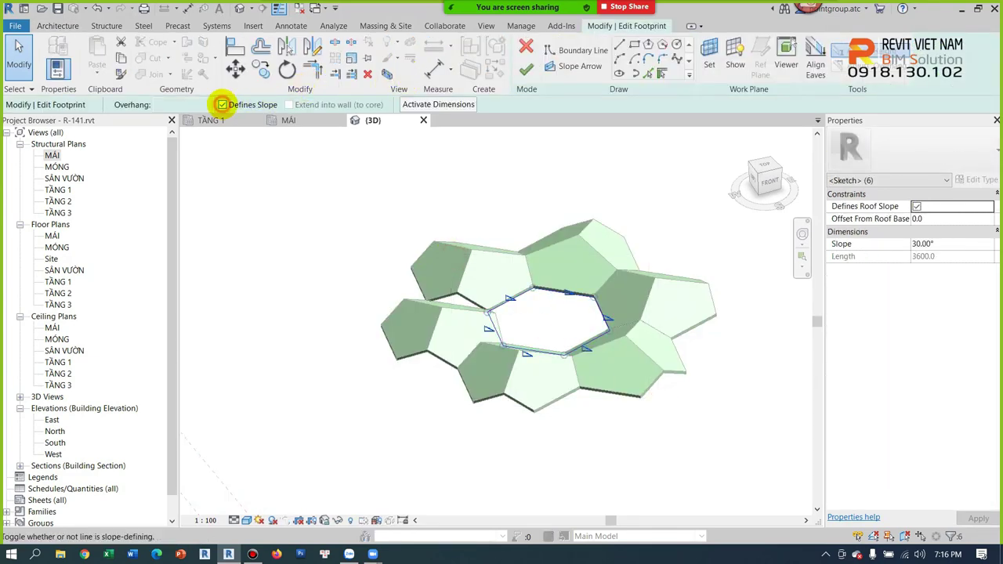
pyautogui.click(525, 70)
pyautogui.click(638, 447)
pyautogui.keyDown('shift'); pyautogui.moveTo(638, 448); pyautogui.dragTo(549, 431, button='middle'); pyautogui.keyUp('shift')
pyautogui.moveTo(345, 450)
pyautogui.keyDown('shift'); pyautogui.mouseDown(button='middle')
pyautogui.moveTo(219, 374)
pyautogui.moveTo(329, 439)
pyautogui.moveTo(388, 322)
pyautogui.moveTo(274, 465)
pyautogui.moveTo(385, 548)
pyautogui.moveTo(582, 477)
pyautogui.moveTo(596, 423)
pyautogui.mouseUp(button='middle'); pyautogui.keyUp('shift')
pyautogui.keyDown('shift'); pyautogui.moveTo(548, 329); pyautogui.dragTo(541, 313, button='middle'); pyautogui.keyUp('shift')
pyautogui.scroll(2, 548, 329)
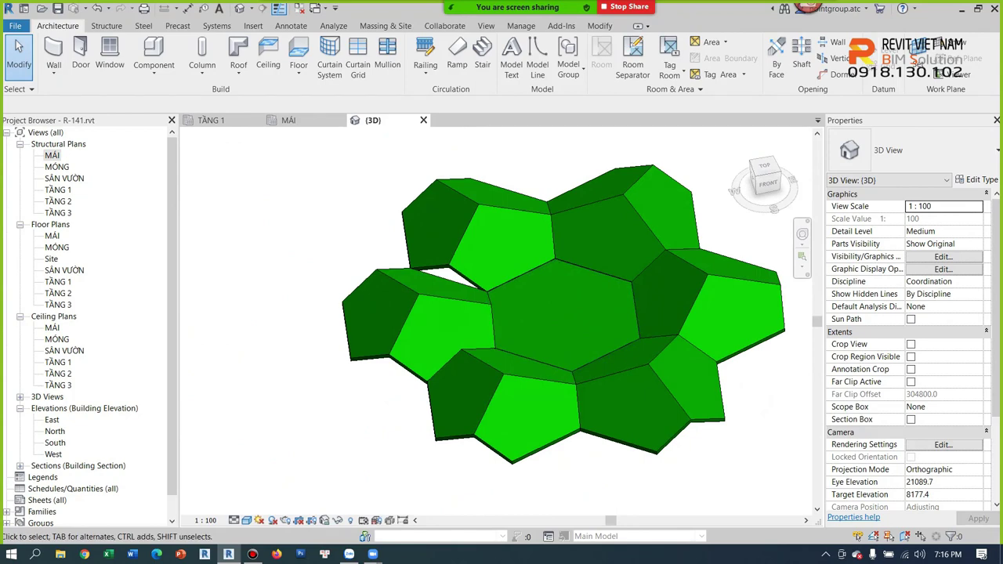
# - Delete the left roof and replace it with a mirrored copy of the right roof
pyautogui.click(452, 302)
pyautogui.press('Delete')
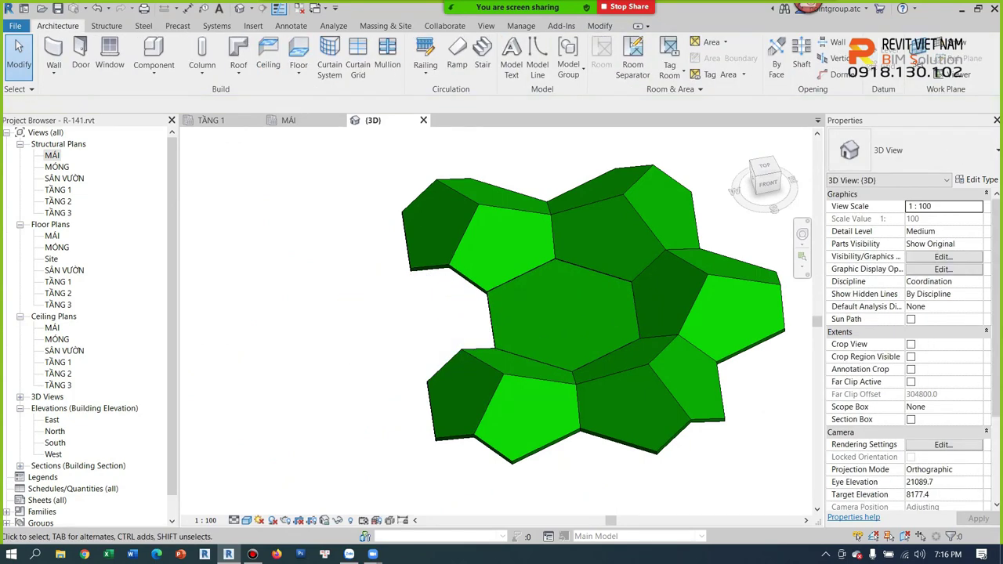
pyautogui.click(696, 280)
pyautogui.press('m')
pyautogui.press('m')
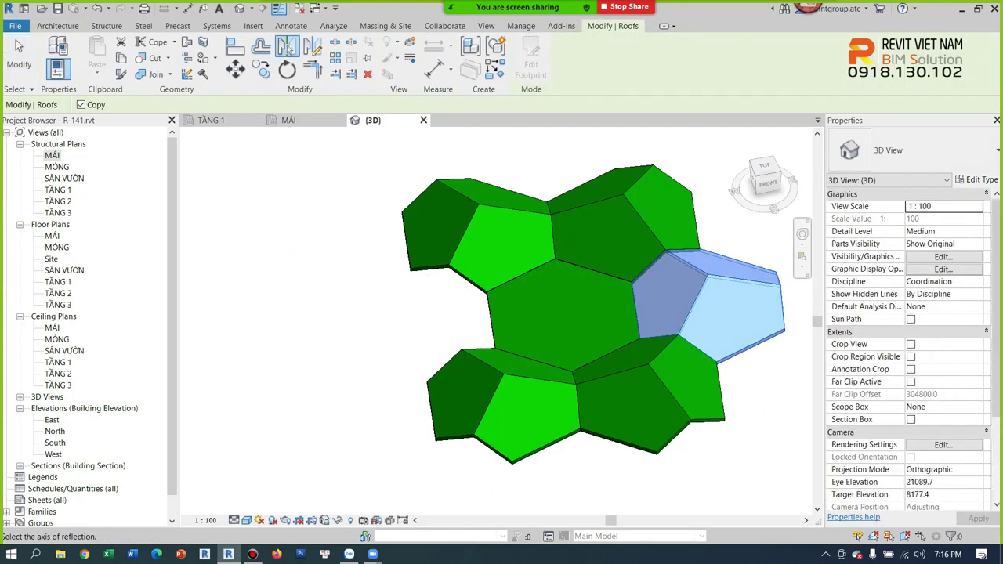
pyautogui.click(548, 240)
pyautogui.press('Escape')
pyautogui.moveTo(548, 240)
pyautogui.keyDown('shift'); pyautogui.mouseDown(button='middle')
pyautogui.moveTo(549, 329)
pyautogui.moveTo(381, 313)
pyautogui.moveTo(629, 405)
pyautogui.mouseUp(button='middle'); pyautogui.keyUp('shift')
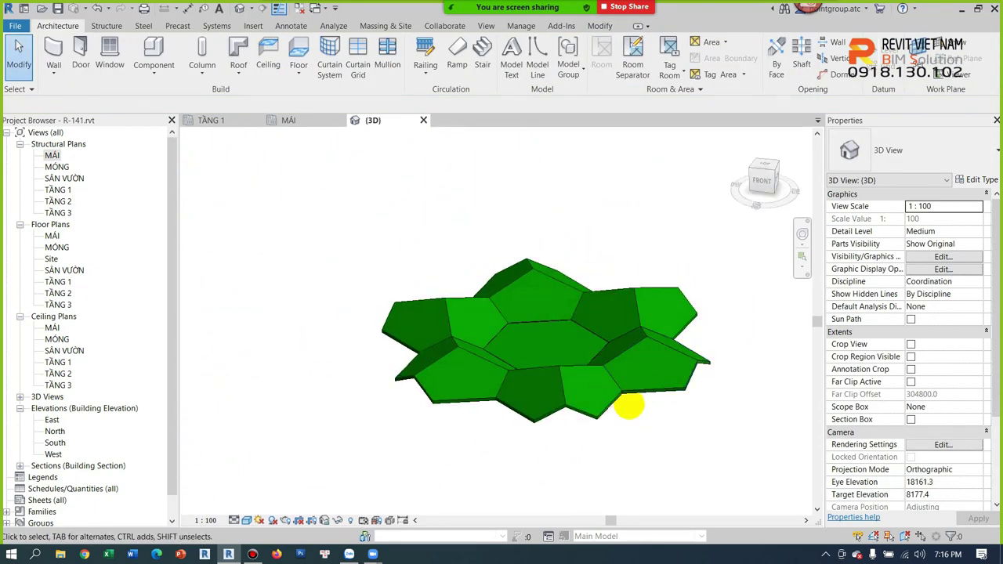
pyautogui.doubleClick(53, 157)
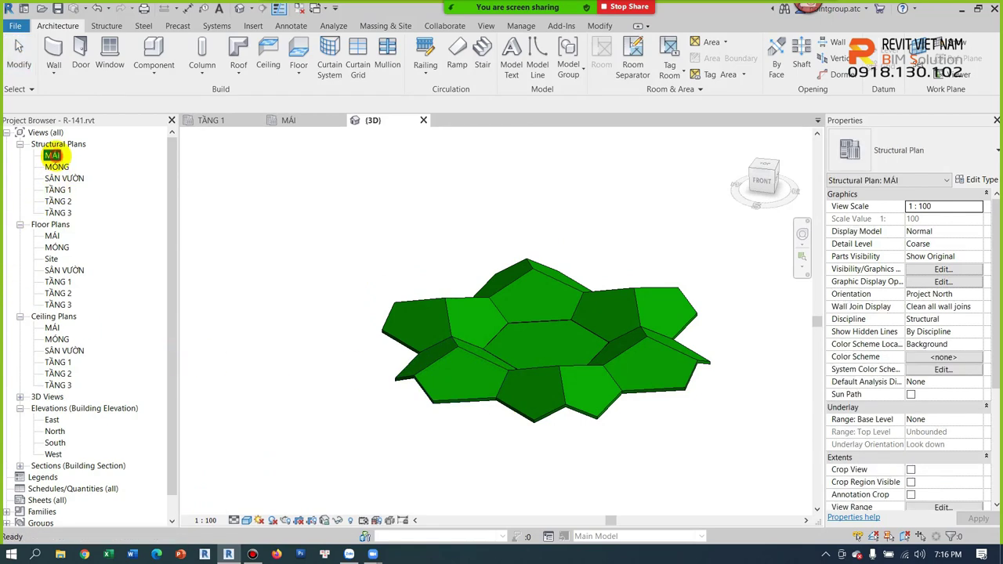
# - Add a 26000 × 14000 rectangular hip roof sloped 30° beside the cluster, viewed in 3D
pyautogui.scroll(3, 502, 337)
pyautogui.scroll(2, 384, 352)
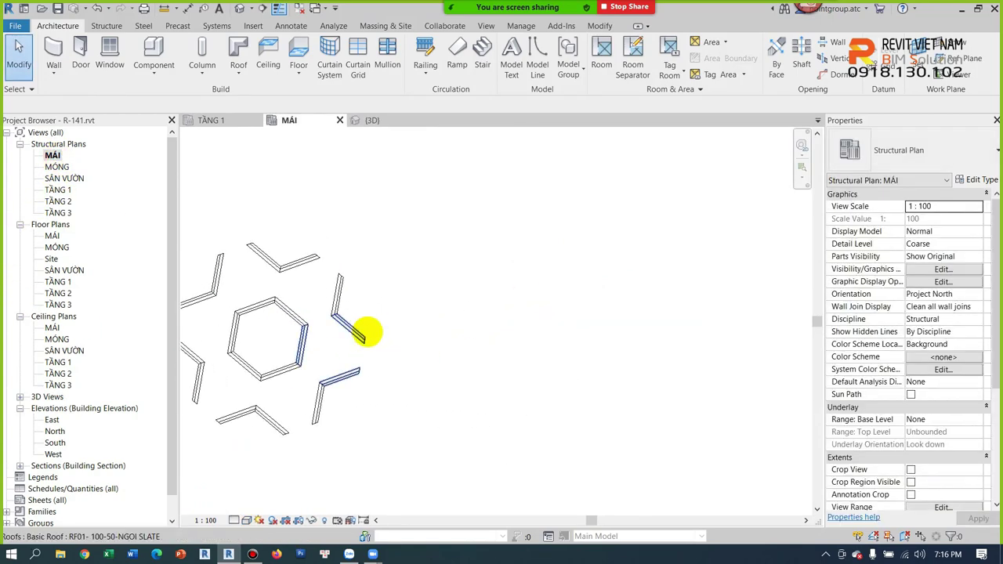
pyautogui.click(365, 333)
pyautogui.moveTo(533, 346); pyautogui.dragTo(460, 319, button='middle')
pyautogui.click(530, 63)
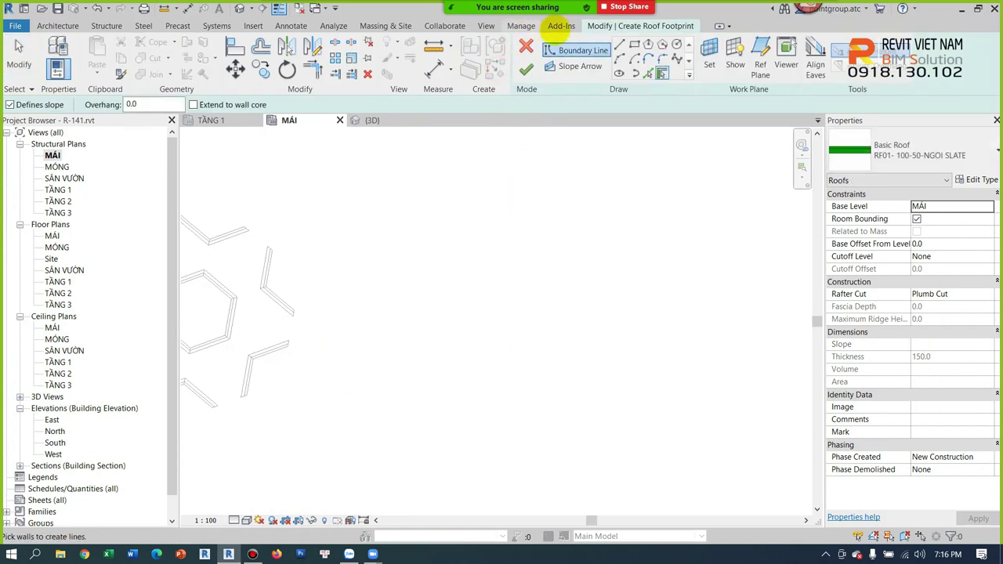
pyautogui.click(633, 44)
pyautogui.click(340, 232)
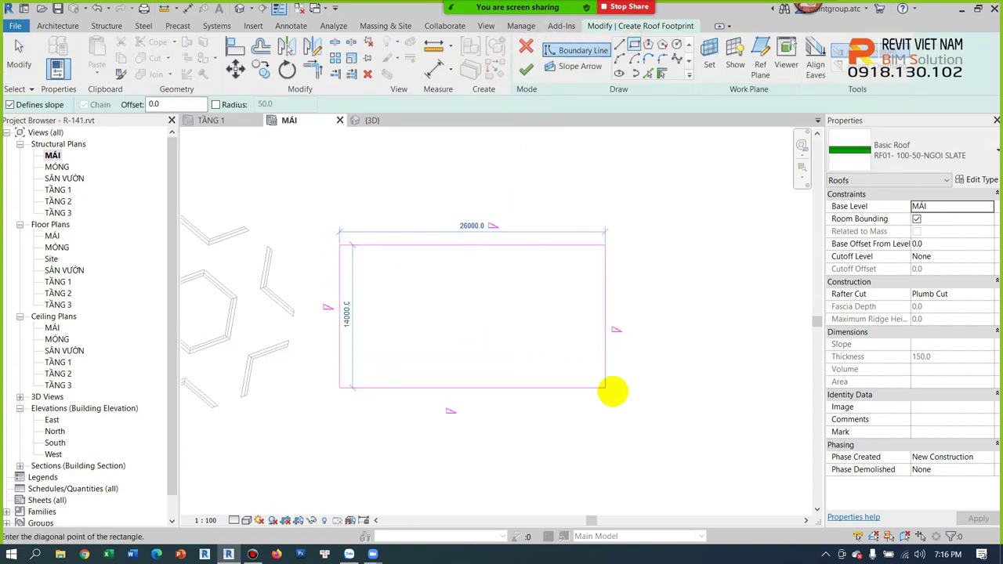
pyautogui.click(618, 391)
pyautogui.press('Escape')
pyautogui.press('Escape')
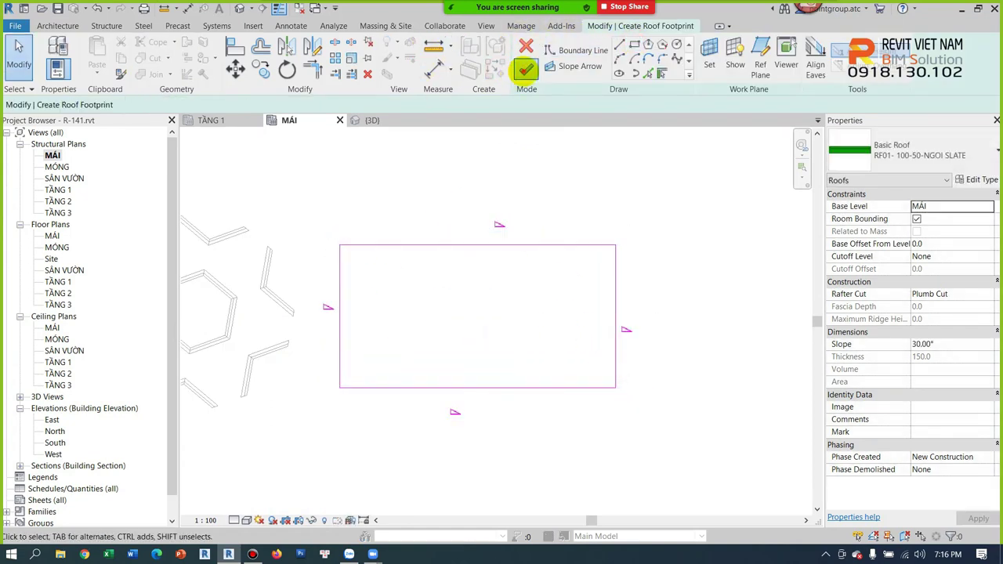
pyautogui.click(526, 70)
pyautogui.click(239, 9)
pyautogui.moveTo(470, 353)
pyautogui.keyDown('shift'); pyautogui.mouseDown(button='middle')
pyautogui.moveTo(407, 396)
pyautogui.moveTo(505, 404)
pyautogui.mouseUp(button='middle'); pyautogui.keyUp('shift')
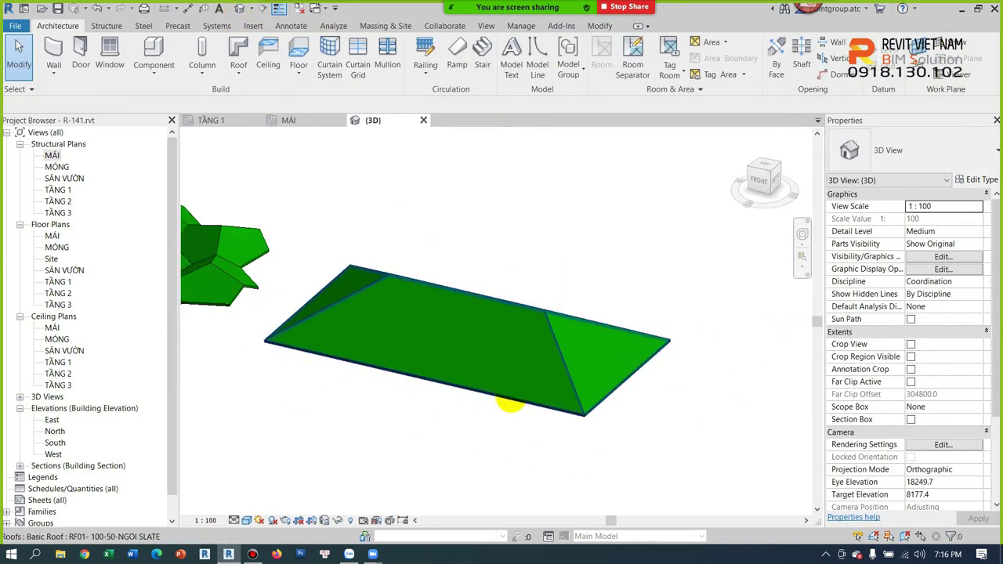
# - Edit the rectangular roof's footprint, changing its two short end edges
pyautogui.doubleClick(511, 398)
pyautogui.click(627, 379)
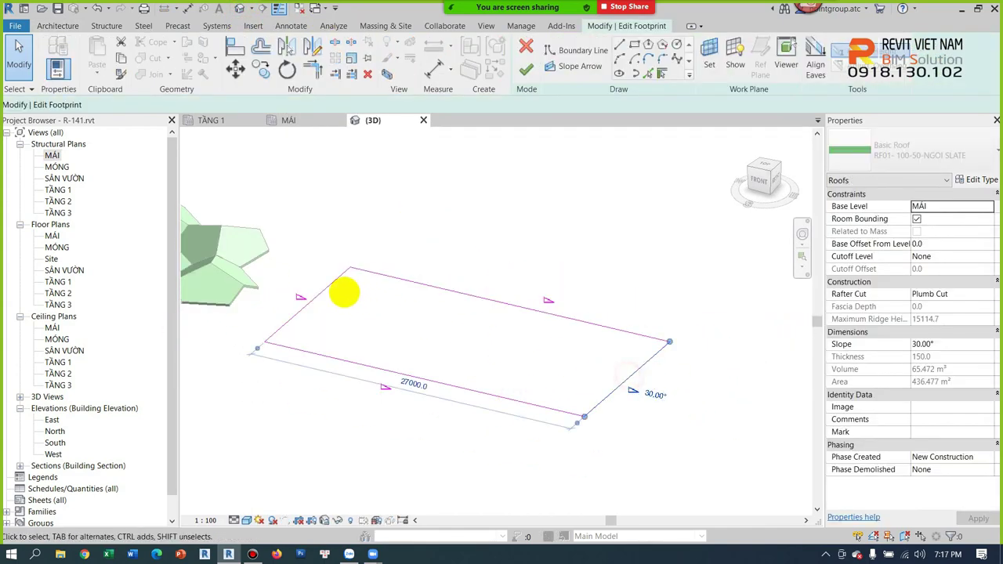
pyautogui.keyDown('ctrl'); pyautogui.click(320, 294); pyautogui.keyUp('ctrl')
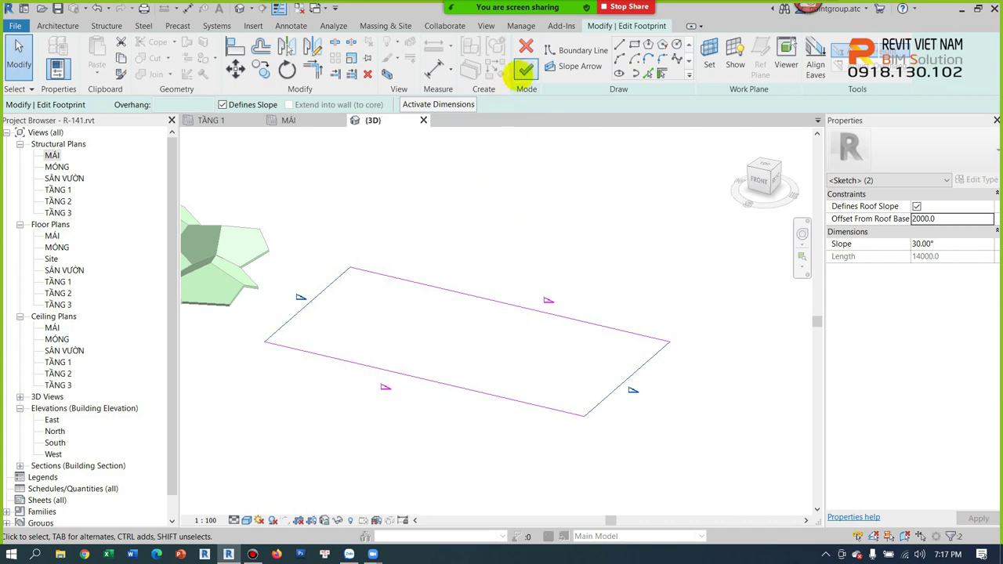
pyautogui.click(524, 70)
pyautogui.click(638, 408)
pyautogui.moveTo(616, 399)
pyautogui.keyDown('shift'); pyautogui.mouseDown(button='middle')
pyautogui.moveTo(526, 380)
pyautogui.moveTo(416, 392)
pyautogui.mouseUp(button='middle'); pyautogui.keyUp('shift')
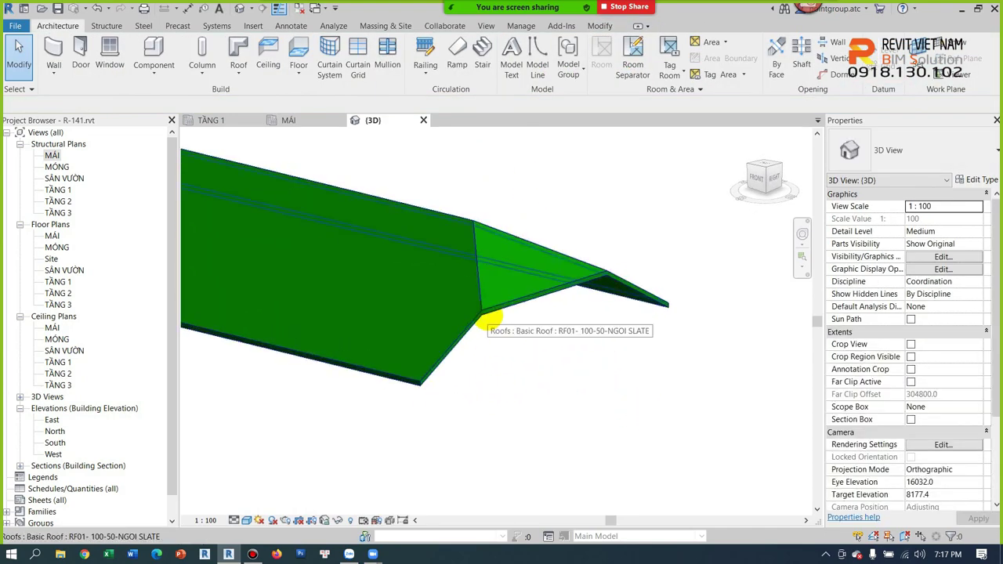
# - Set the gable roof's slope to 35°
pyautogui.click(479, 318)
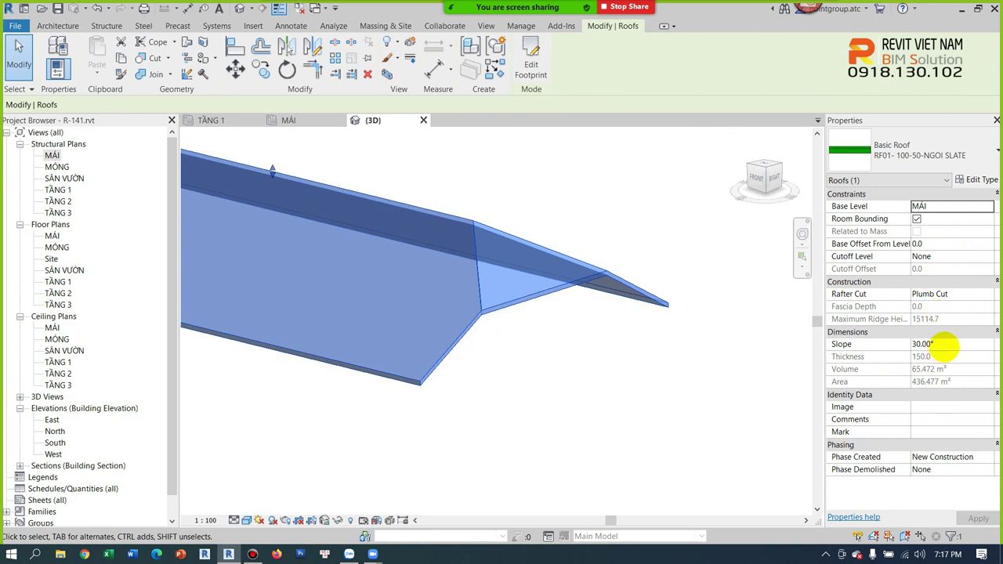
pyautogui.write('35')
pyautogui.press('Return')
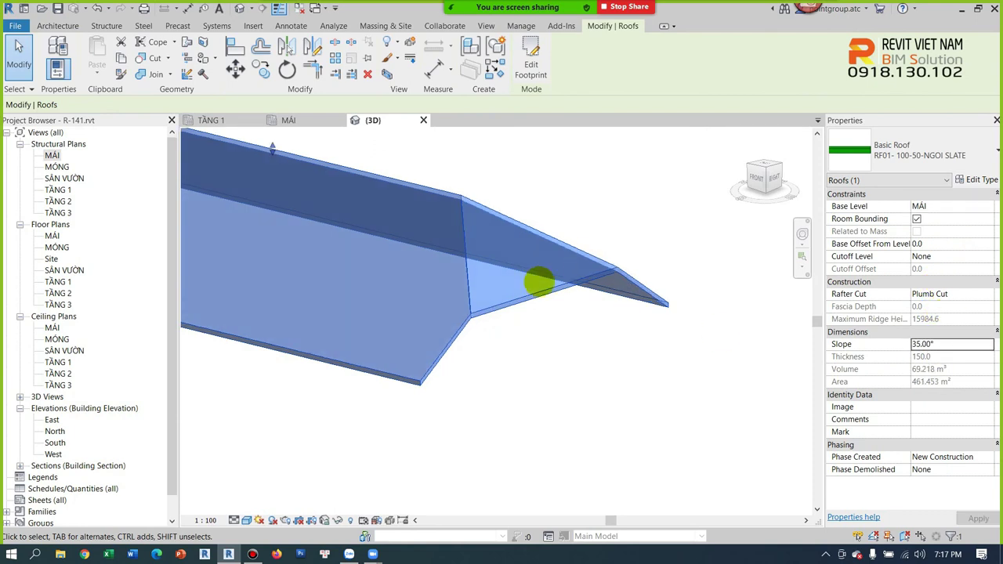
pyautogui.click(979, 180)
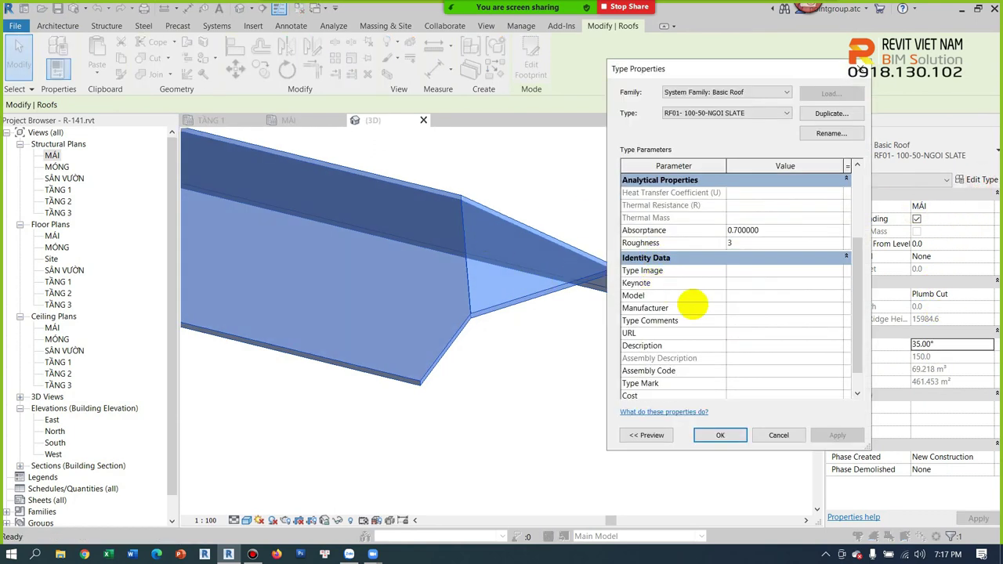
pyautogui.click(778, 435)
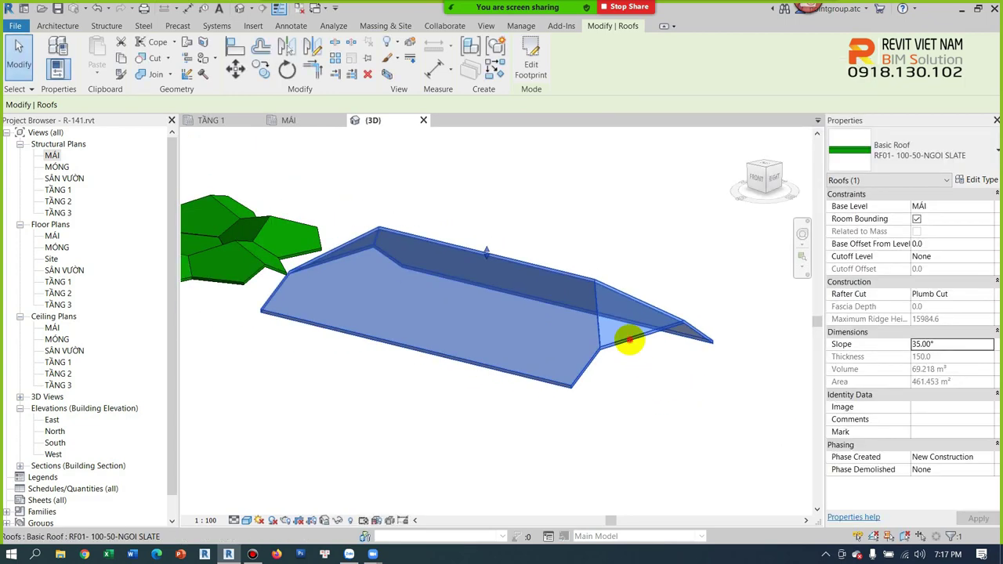
# - Raise both sloped footprint edges 3000 above the roof base
pyautogui.doubleClick(631, 349)
pyautogui.click(634, 368)
pyautogui.keyDown('ctrl'); pyautogui.click(358, 281); pyautogui.keyUp('ctrl')
pyautogui.write('3000')
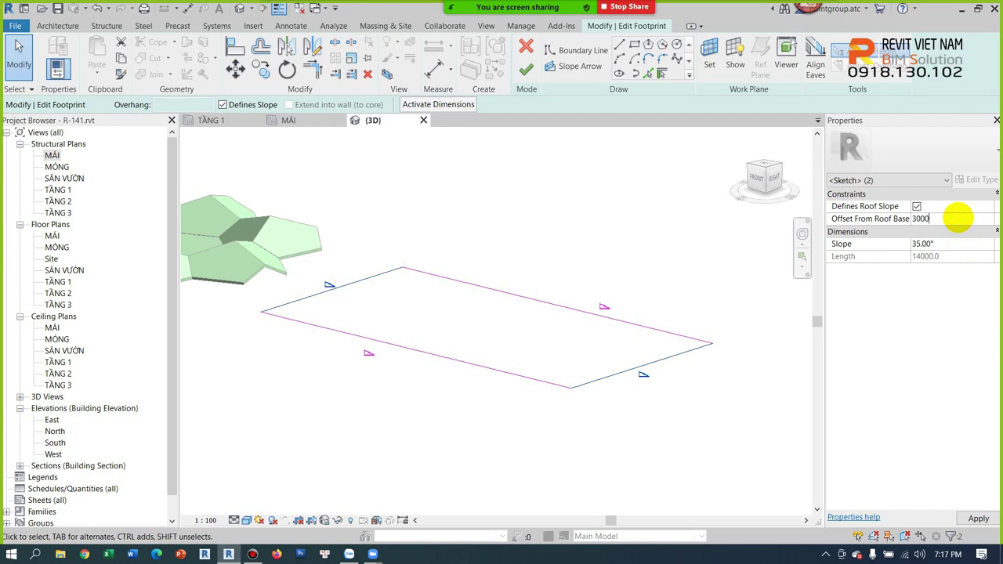
pyautogui.click(525, 71)
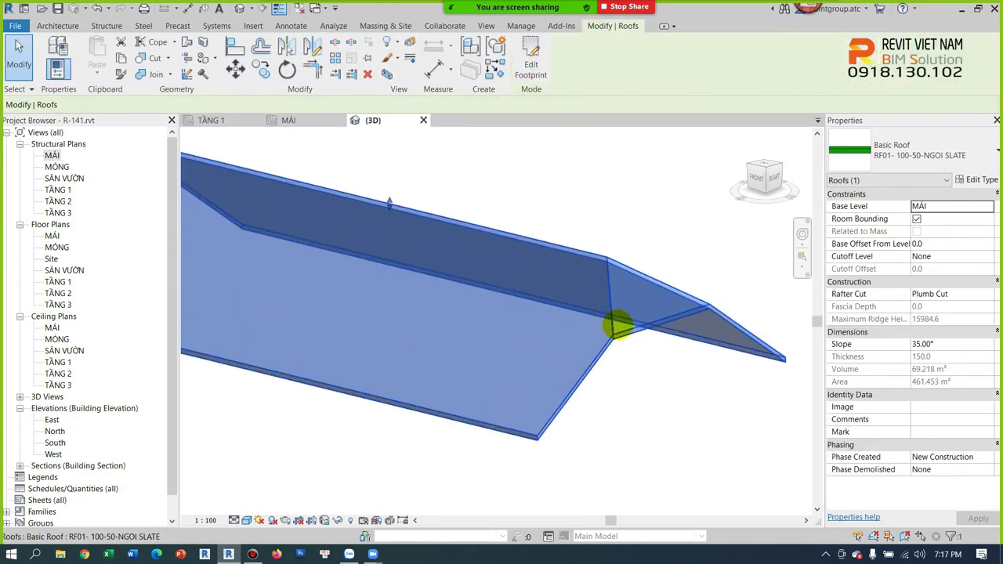
pyautogui.click(649, 401)
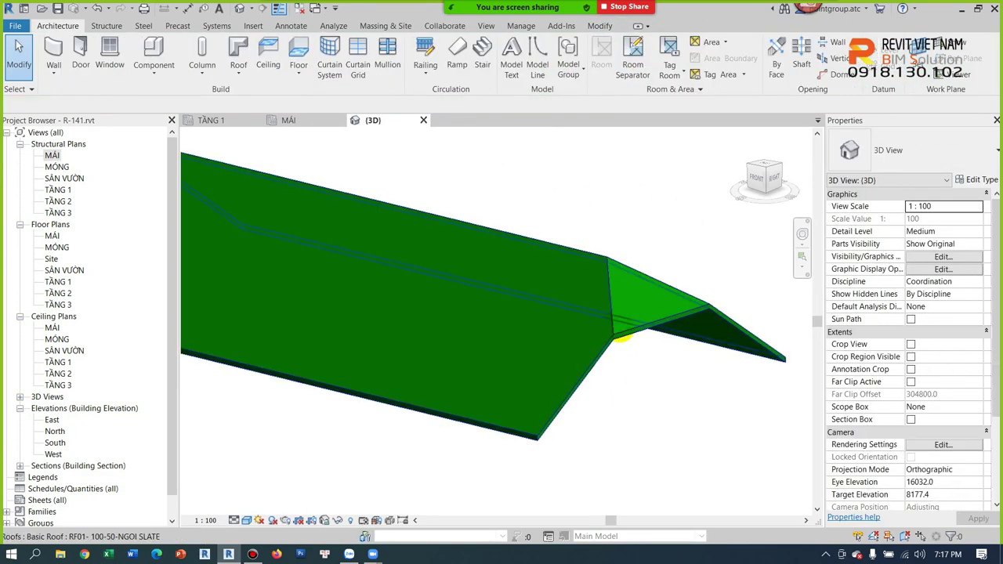
pyautogui.doubleClick(52, 156)
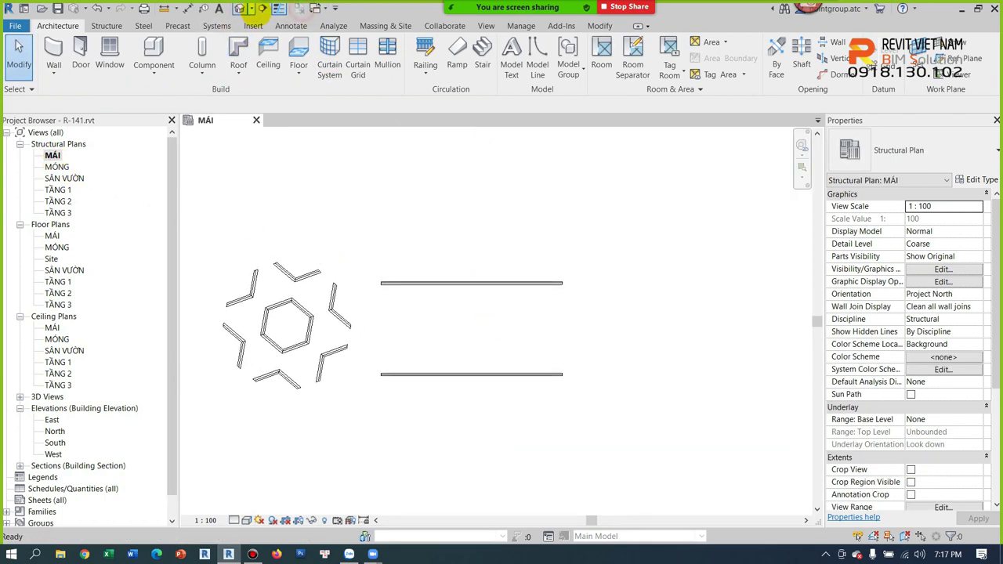
# - Cut Section 4 across the gable roof and open it
pyautogui.click(262, 8)
pyautogui.click(463, 250)
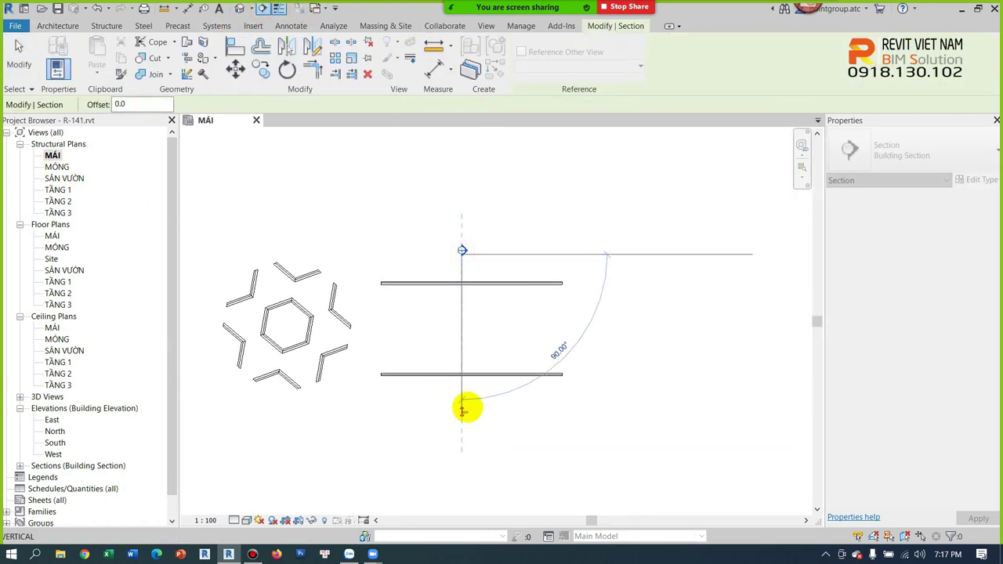
pyautogui.click(466, 406)
pyautogui.doubleClick(462, 250)
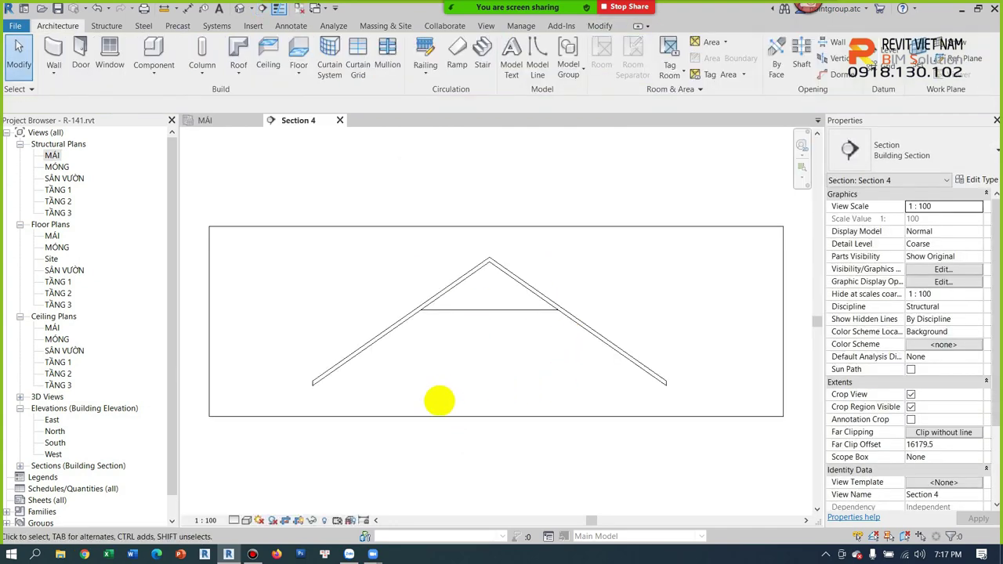
# - Draw a reference plane along the roof's base in Section 4
pyautogui.press('r')
pyautogui.press('p')
pyautogui.click(314, 385)
pyautogui.click(695, 384)
pyautogui.press('Escape')
pyautogui.press('Escape')
# - Dimension 3000 from the base to the horizontal line and 1901 to the ridge
pyautogui.press('d')
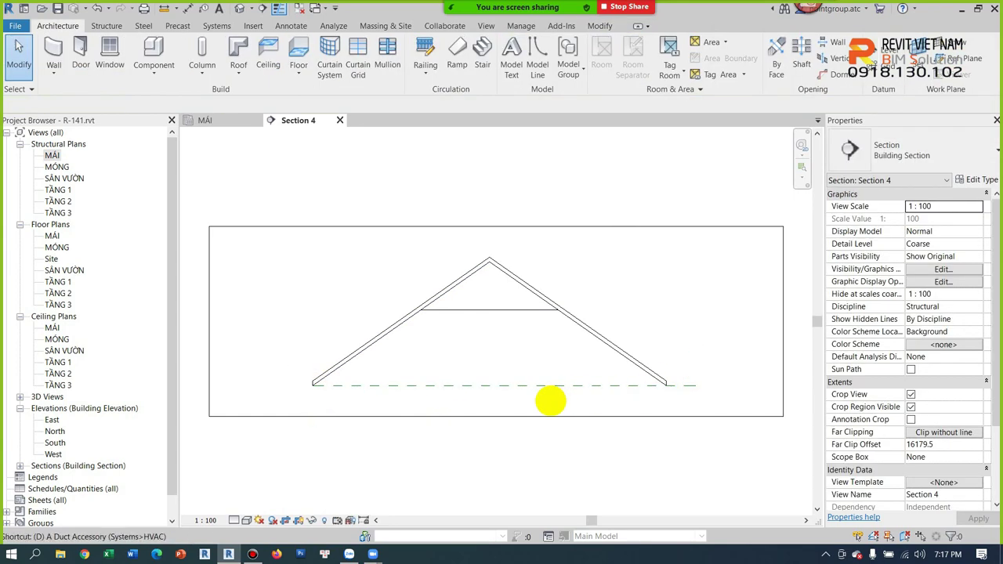
pyautogui.press('i')
pyautogui.click(515, 387)
pyautogui.scroll(2, 494, 338)
pyautogui.click(492, 298)
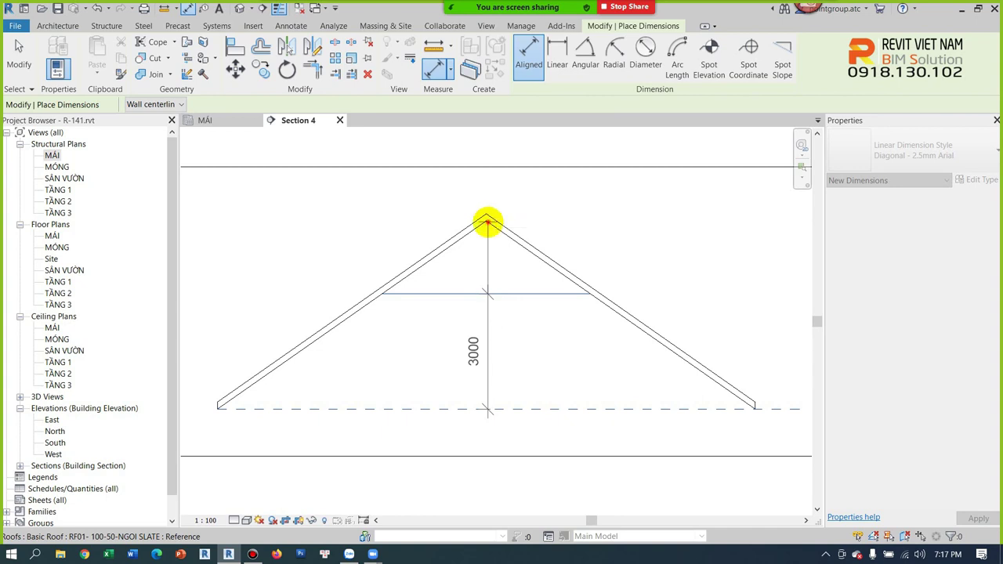
pyautogui.click(487, 223)
pyautogui.click(612, 226)
pyautogui.press('Escape')
pyautogui.press('Escape')
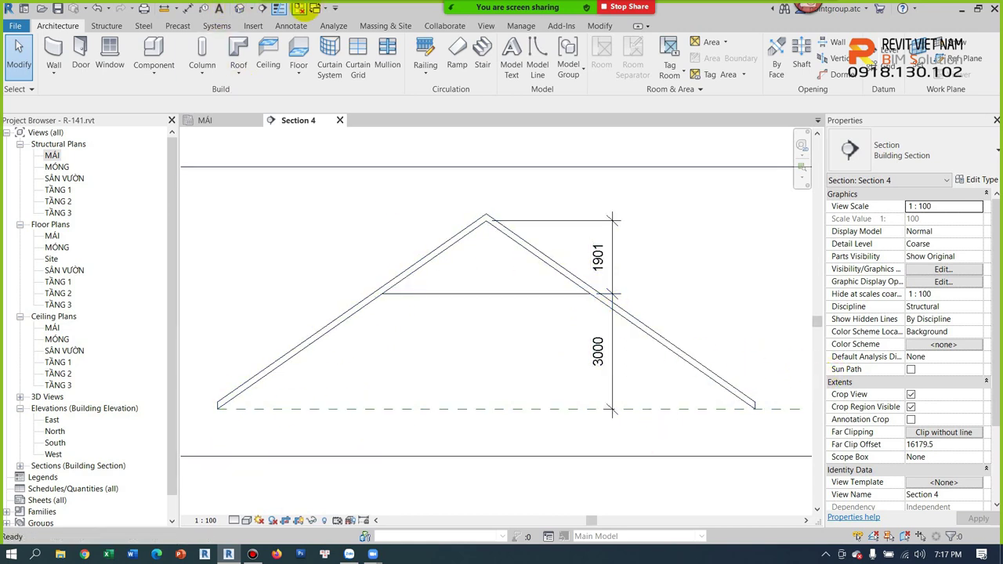
pyautogui.click(300, 7)
pyautogui.click(52, 155)
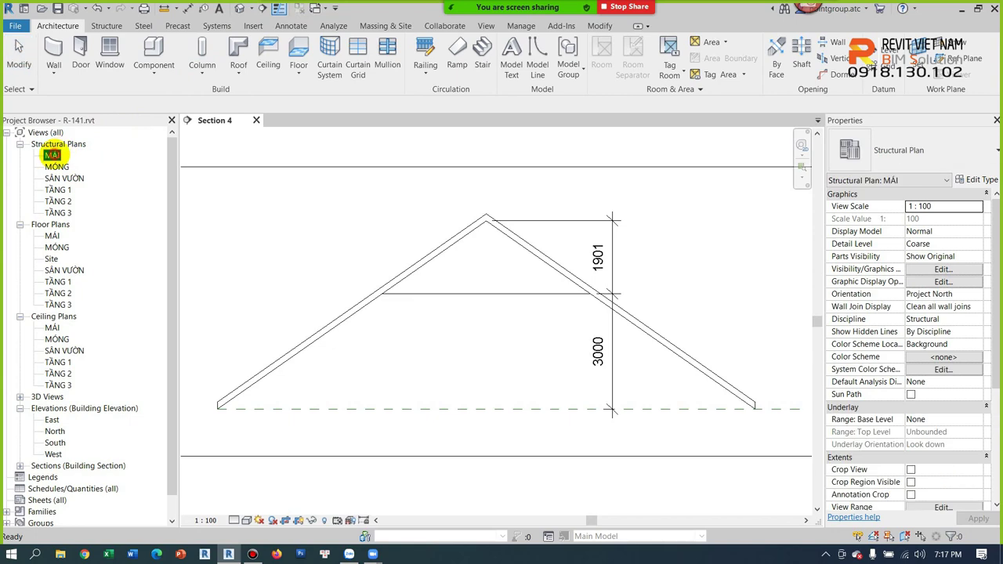
# - Open the Site plan and dimension the frame corner at 2716
pyautogui.doubleClick(52, 155)
pyautogui.doubleClick(51, 259)
pyautogui.scroll(3, 647, 317)
pyautogui.scroll(1, 478, 320)
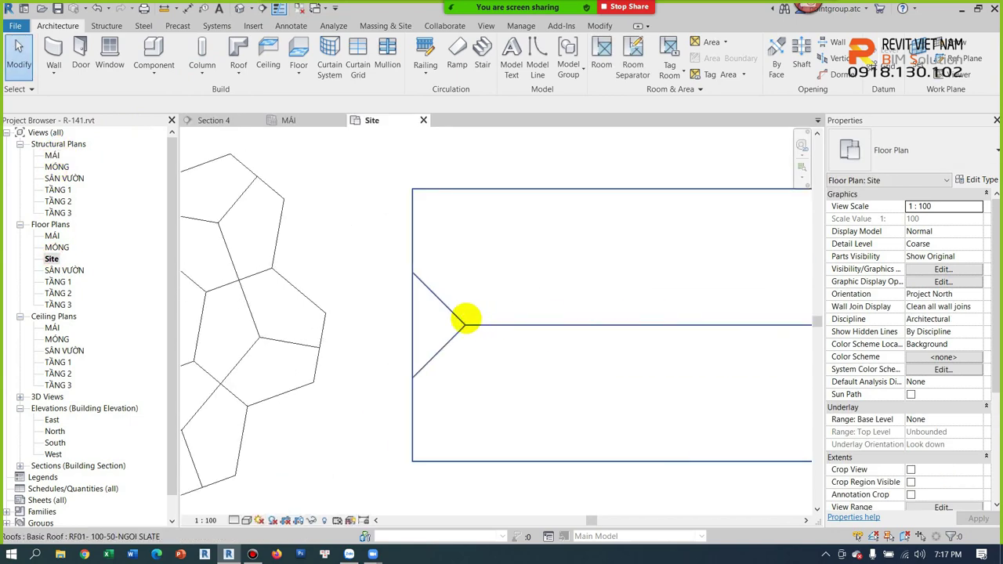
pyautogui.press('d')
pyautogui.press('i')
pyautogui.click(464, 326)
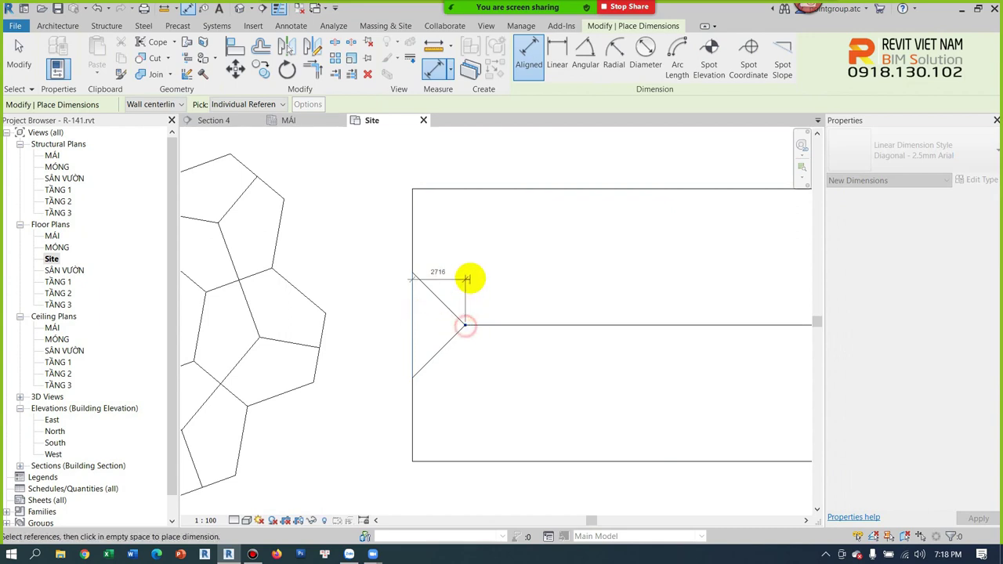
pyautogui.click(467, 267)
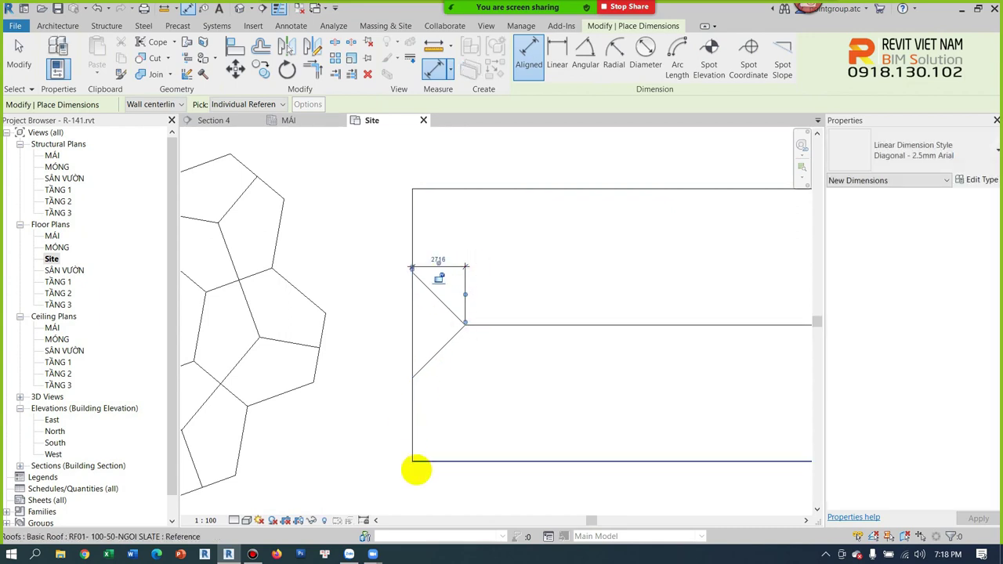
# - Add a chained dimension along the frame's left side showing 4284 and 5431
pyautogui.click(438, 461)
pyautogui.click(412, 379)
pyautogui.click(410, 271)
pyautogui.click(408, 187)
pyautogui.click(375, 208)
pyautogui.press('Escape')
pyautogui.press('Escape')
# - Delete the 4284/5431 check dimension string
pyautogui.scroll(3, 387, 287)
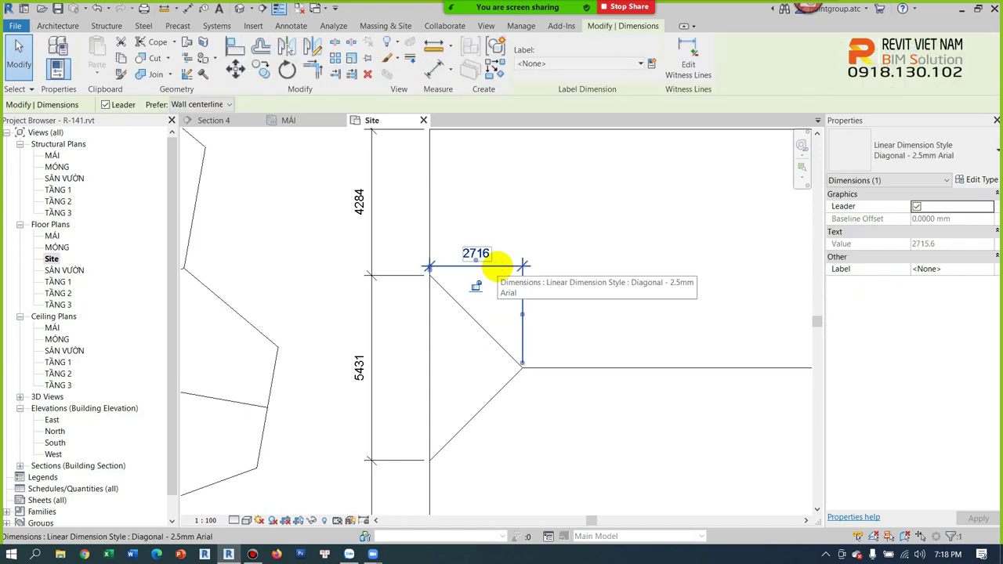
pyautogui.press('Escape')
pyautogui.press('Escape')
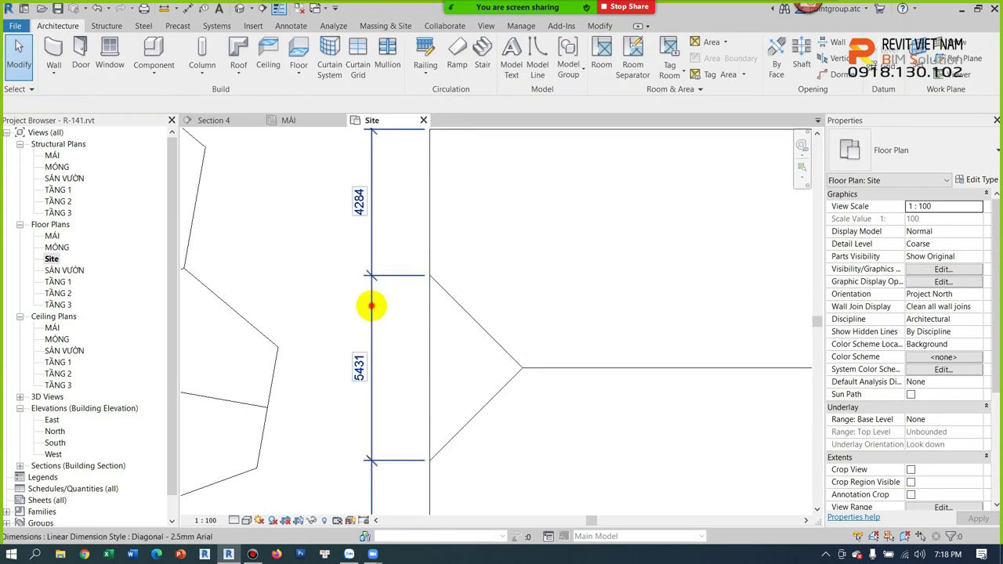
pyautogui.click(371, 305)
pyautogui.press('Delete')
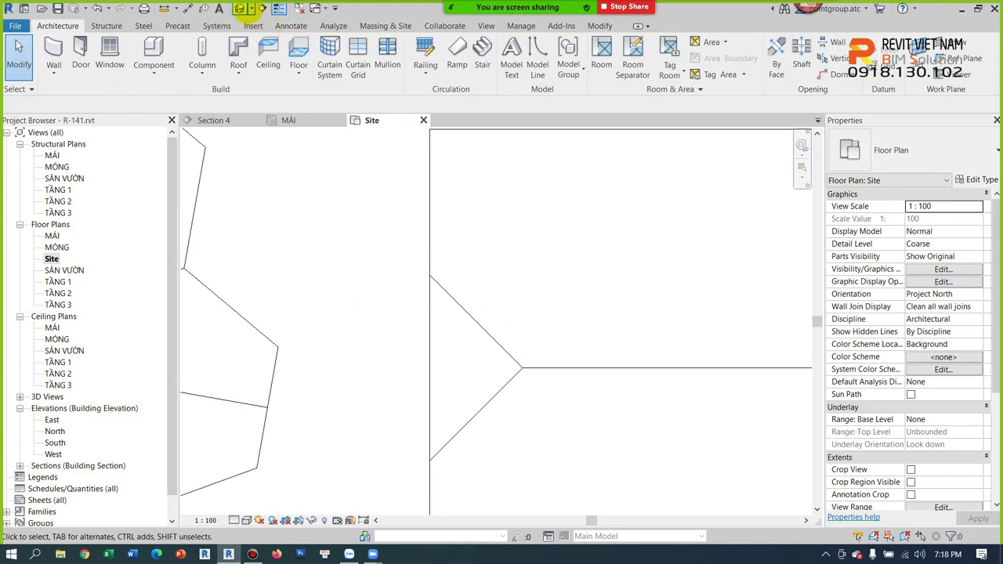
# - Show the hexagonal roof cluster meeting the long gable roof in the default 3D view
pyautogui.click(240, 8)
pyautogui.moveTo(577, 352)
pyautogui.keyDown('shift'); pyautogui.mouseDown(button='middle')
pyautogui.moveTo(543, 403)
pyautogui.moveTo(668, 391)
pyautogui.mouseUp(button='middle'); pyautogui.keyUp('shift')
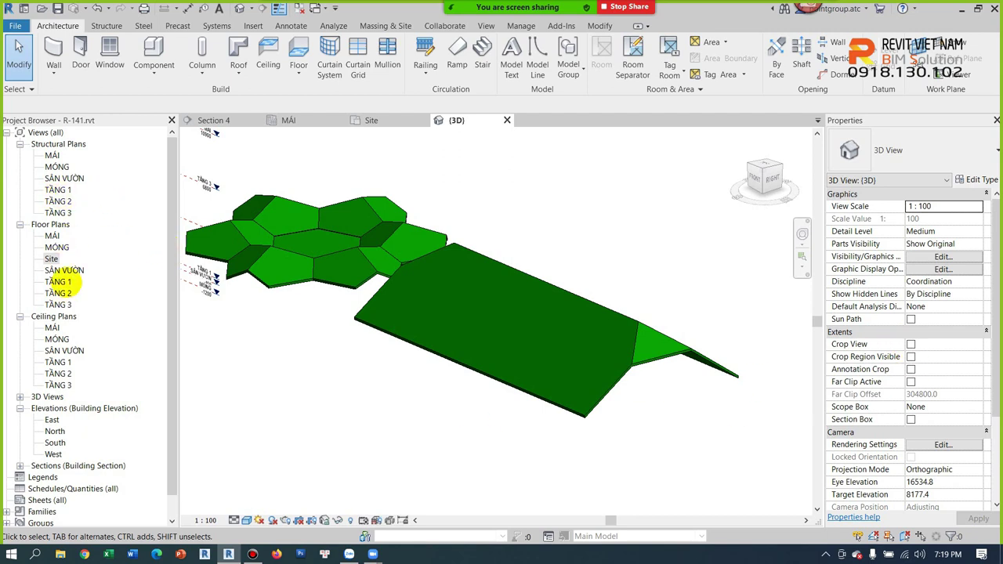
# - Open the MÁI roof plan from the Project Browser
pyautogui.click(58, 281)
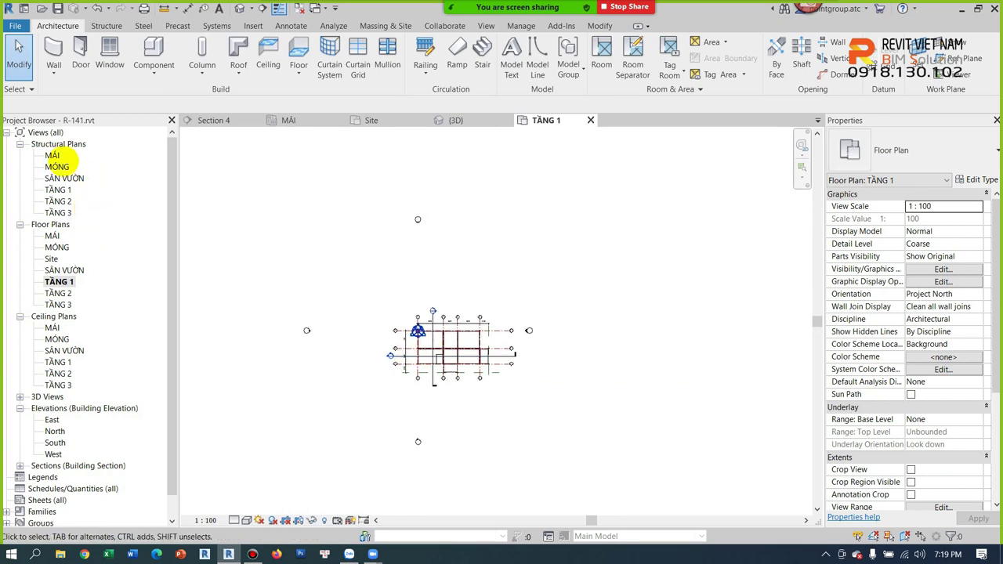
pyautogui.click(50, 155)
pyautogui.doubleClick(50, 156)
pyautogui.scroll(3, 479, 329)
pyautogui.scroll(3, 477, 297)
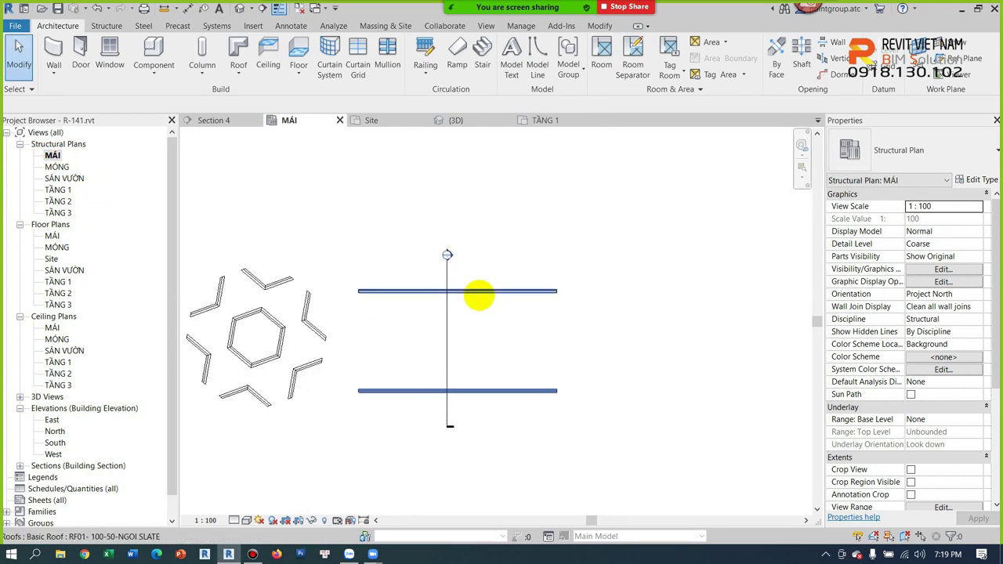
# - Enter footprint editing for the gable roof
pyautogui.click(470, 302)
pyautogui.click(511, 72)
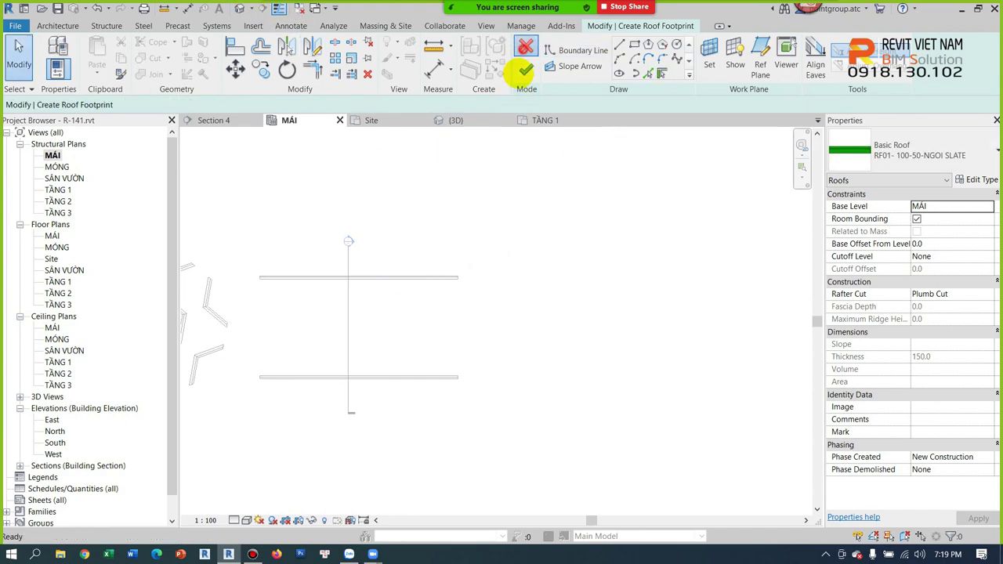
pyautogui.click(525, 69)
pyautogui.doubleClick(400, 275)
# - Reset the two sloped footprint edges' offset from roof base to 0
pyautogui.moveTo(533, 329); pyautogui.dragTo(206, 311)
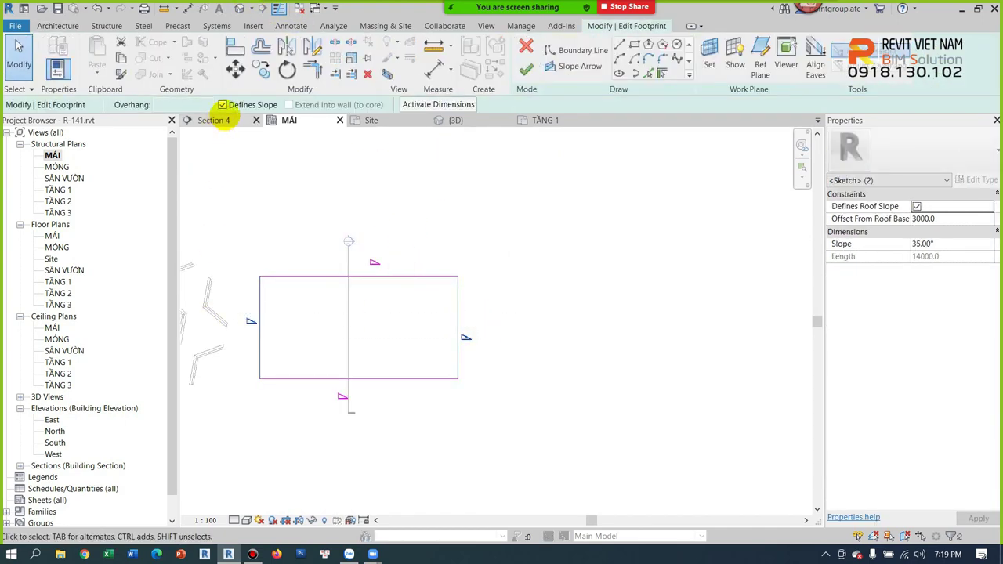
pyautogui.click(949, 219)
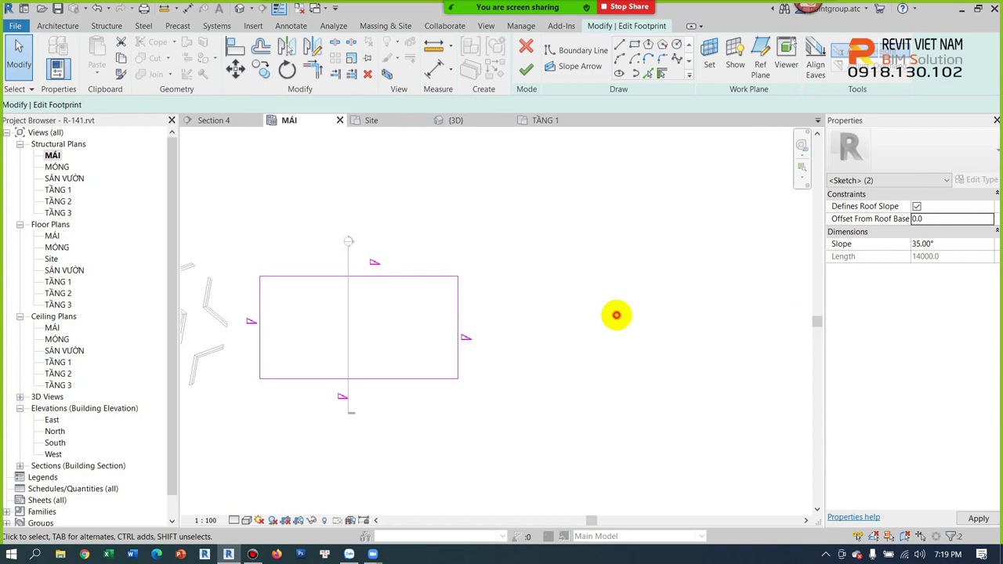
pyautogui.click(613, 314)
pyautogui.scroll(2, 352, 291)
pyautogui.scroll(-1, 594, 159)
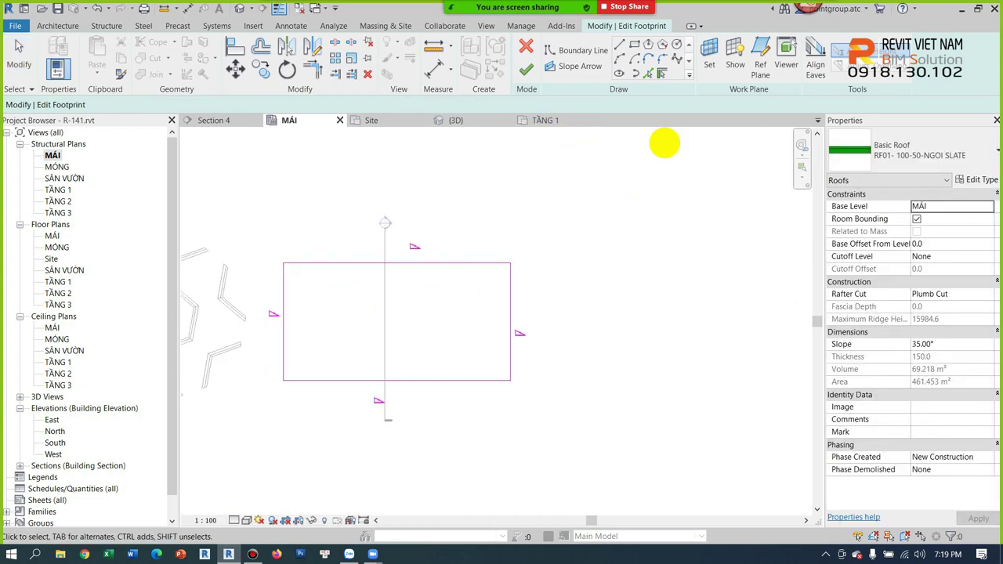
# - Draw an inner Rectangle boundary with offset -2500 inside the roof outline
pyautogui.click(583, 50)
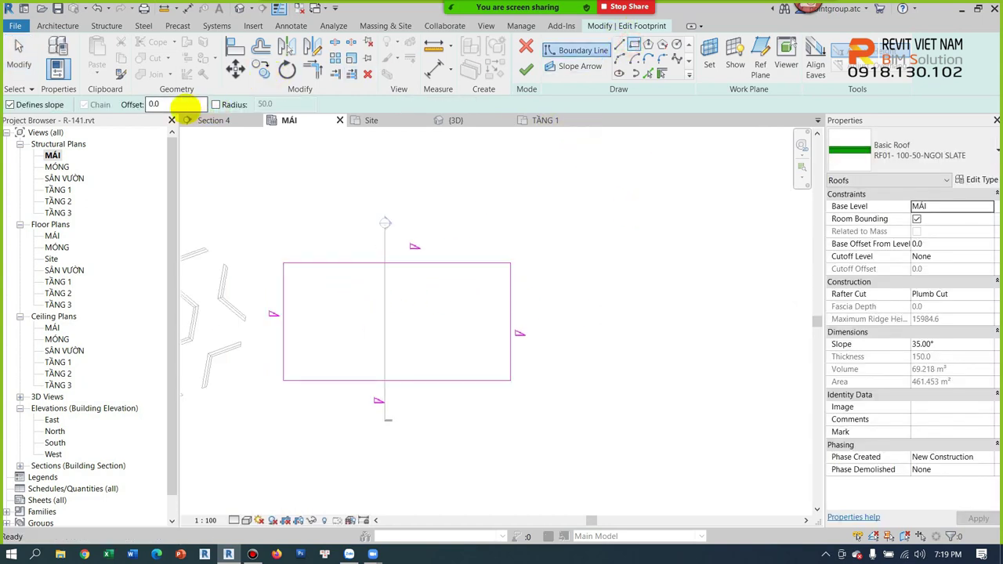
pyautogui.doubleClick(159, 104)
pyautogui.write('-2500')
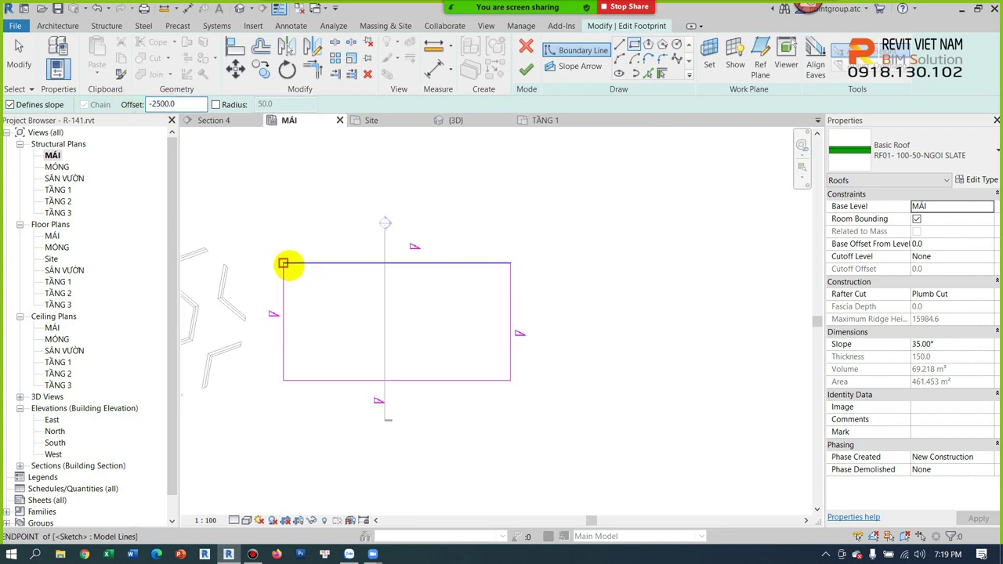
pyautogui.click(288, 267)
pyautogui.click(509, 380)
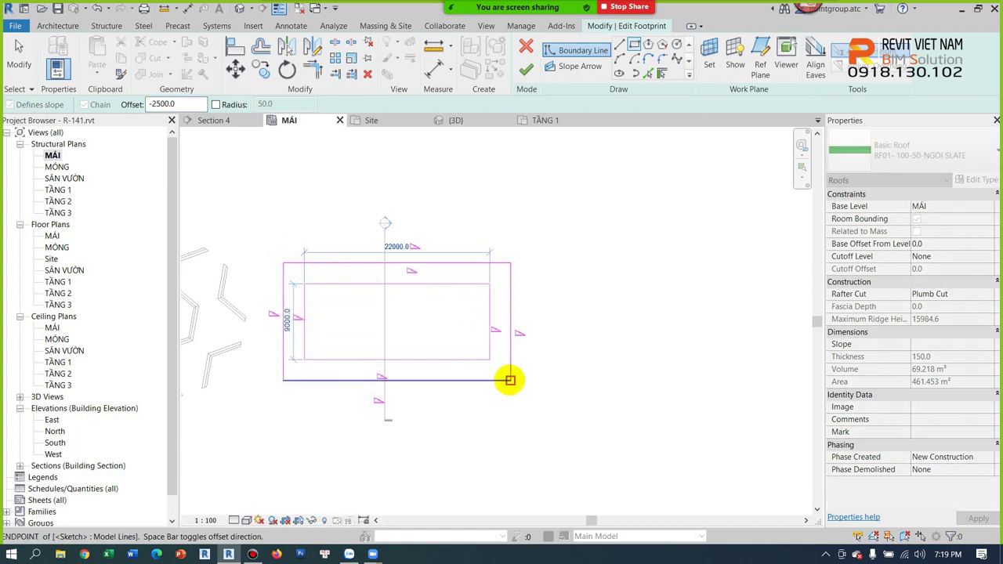
pyautogui.scroll(3, 420, 317)
pyautogui.press('Escape')
pyautogui.scroll(-1, 416, 318)
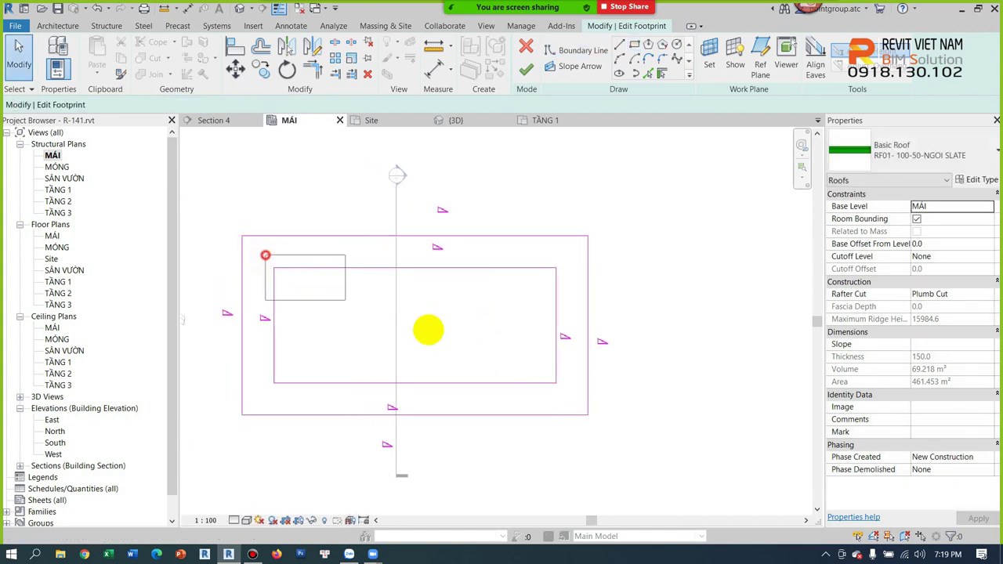
# - Finish the footprint edit and dismiss the warning, keeping the hollow roof
pyautogui.click(561, 385)
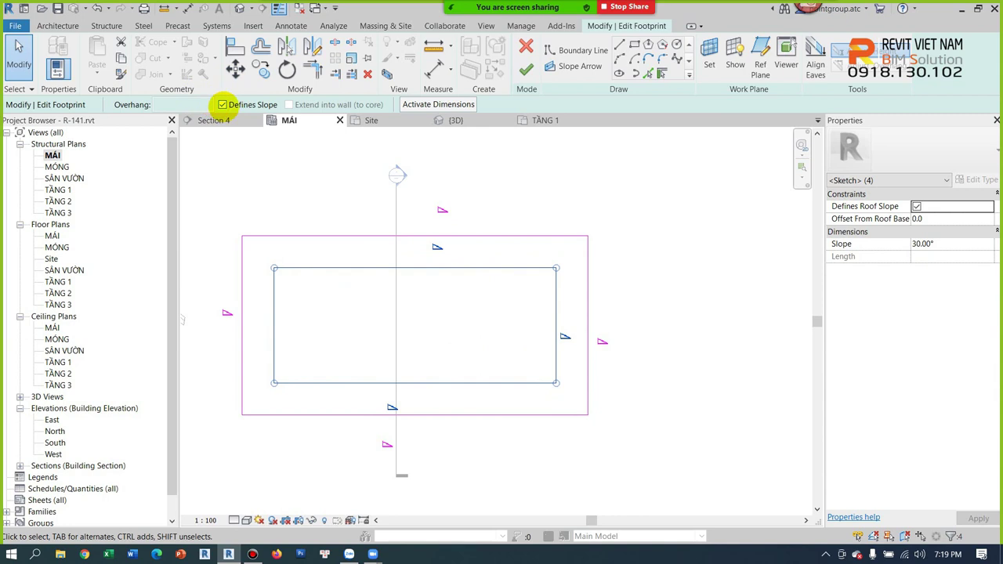
pyautogui.click(457, 323)
pyautogui.scroll(-2, 439, 302)
pyautogui.moveTo(428, 306)
pyautogui.mouseDown(button='middle')
pyautogui.moveTo(577, 331)
pyautogui.moveTo(417, 358)
pyautogui.mouseUp(button='middle')
pyautogui.scroll(-2, 510, 374)
pyautogui.scroll(3, 601, 342)
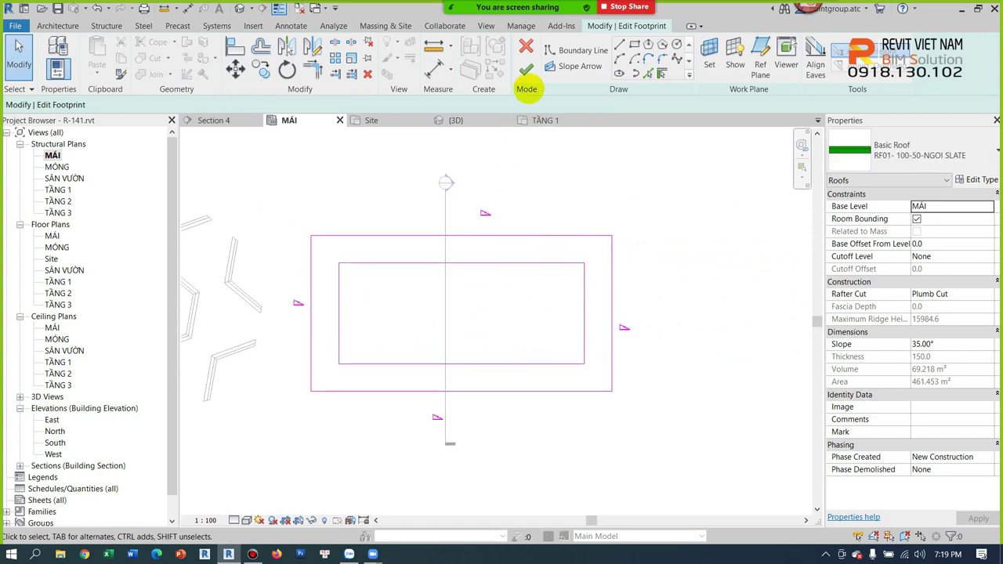
pyautogui.click(526, 69)
pyautogui.click(795, 527)
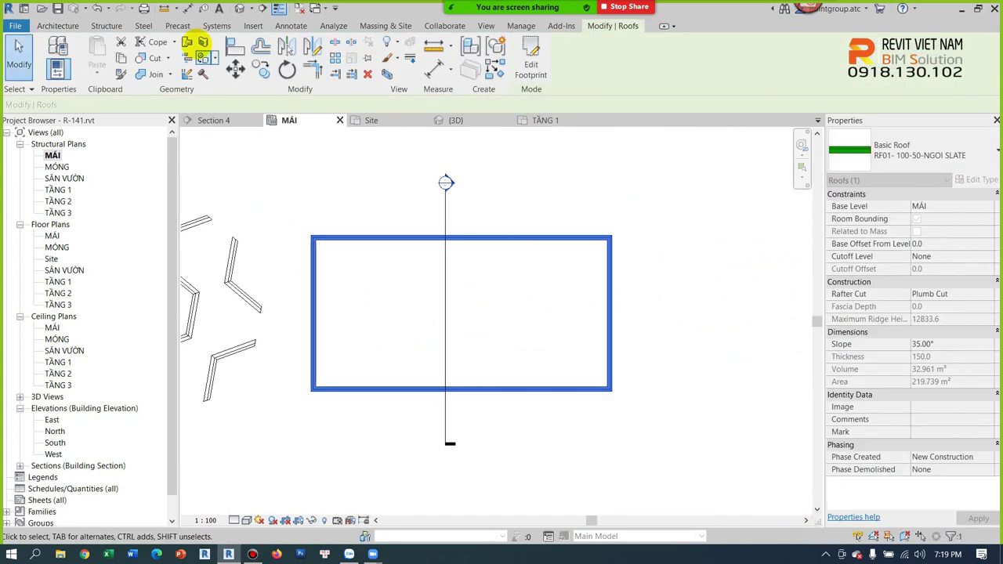
# - Orbit the hollow hip-roof frame in the {3D} view to inspect it
pyautogui.press('Escape')
pyautogui.click(239, 8)
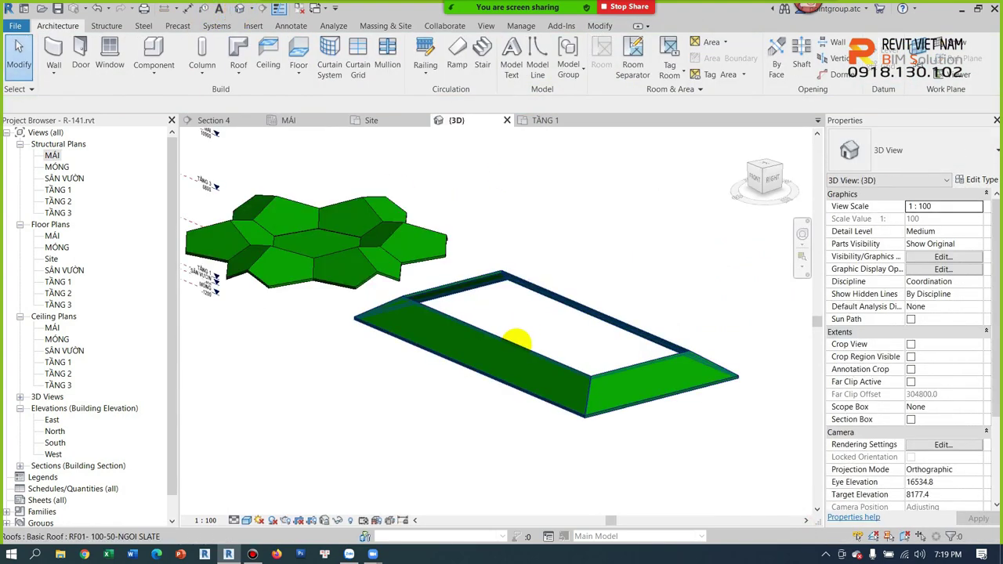
pyautogui.click(515, 344)
pyautogui.moveTo(448, 376)
pyautogui.keyDown('shift'); pyautogui.mouseDown(button='middle')
pyautogui.moveTo(600, 406)
pyautogui.moveTo(578, 404)
pyautogui.mouseUp(button='middle'); pyautogui.keyUp('shift')
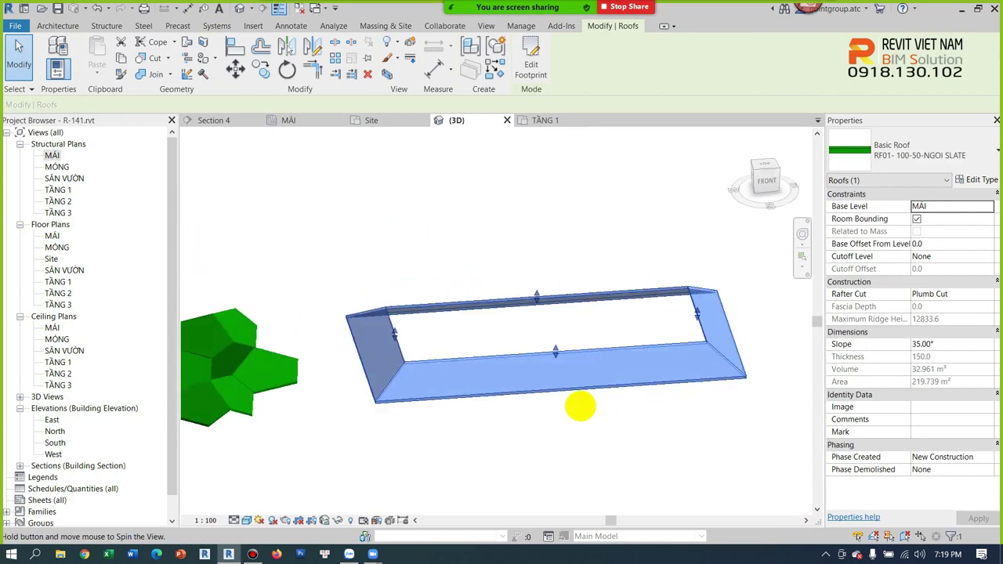
# - Open the MÁI plan, then the Site plan, and select the roof frame
pyautogui.click(52, 155)
pyautogui.doubleClick(51, 155)
pyautogui.click(197, 226)
pyautogui.click(50, 258)
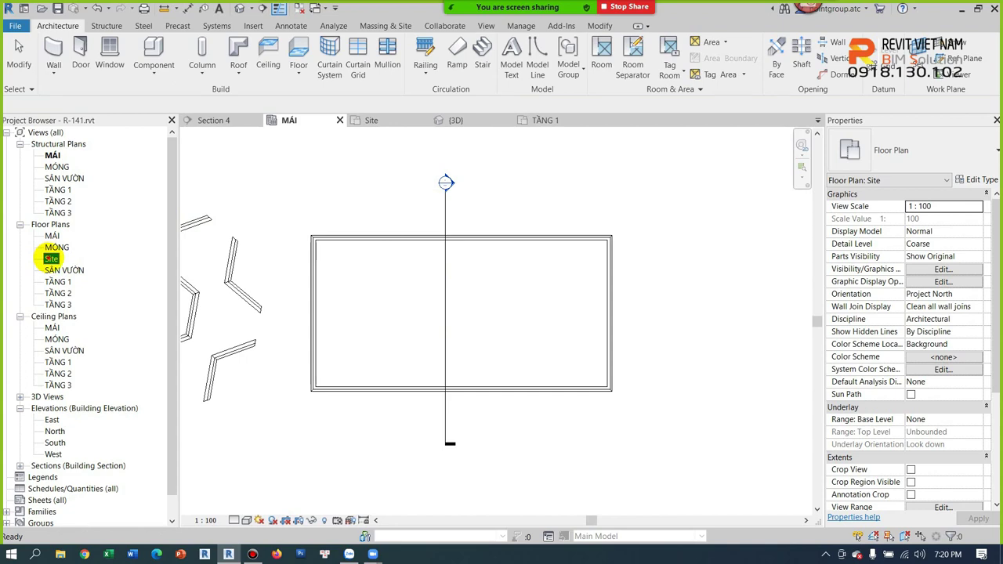
pyautogui.doubleClick(51, 259)
pyautogui.click(502, 272)
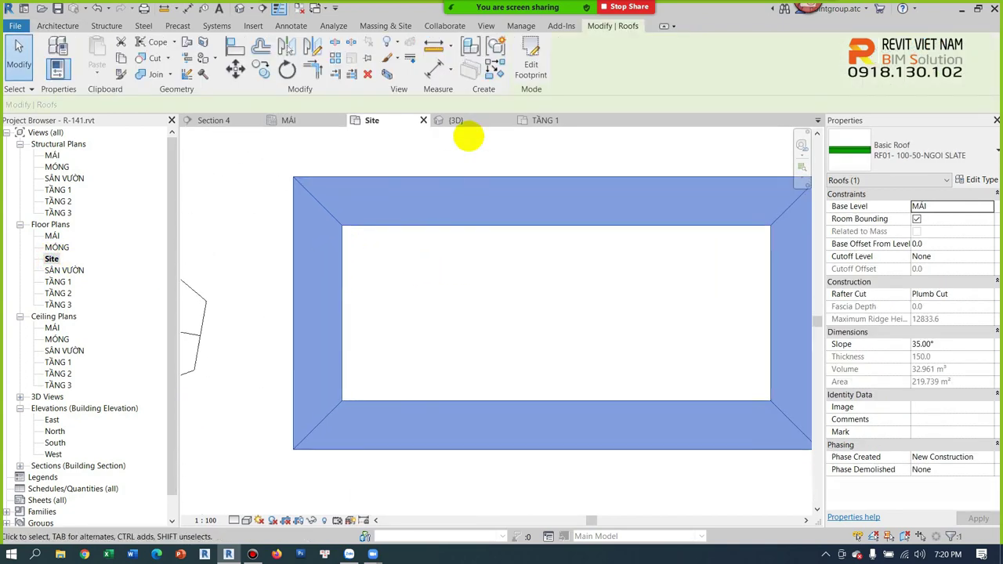
# - Sketch a rectangular roof over the inner opening with non-sloping short sides
pyautogui.click(531, 63)
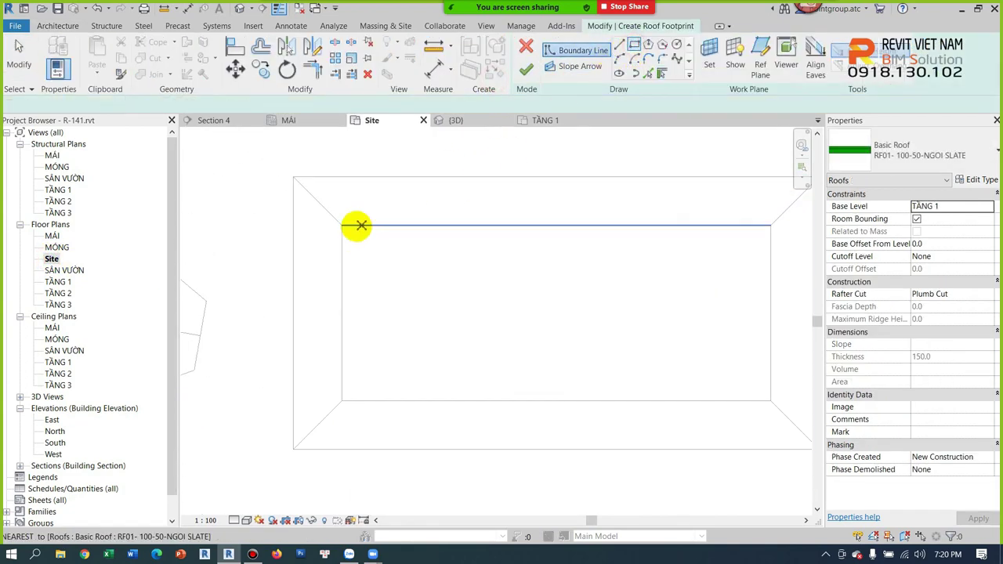
pyautogui.moveTo(339, 221); pyautogui.dragTo(774, 405)
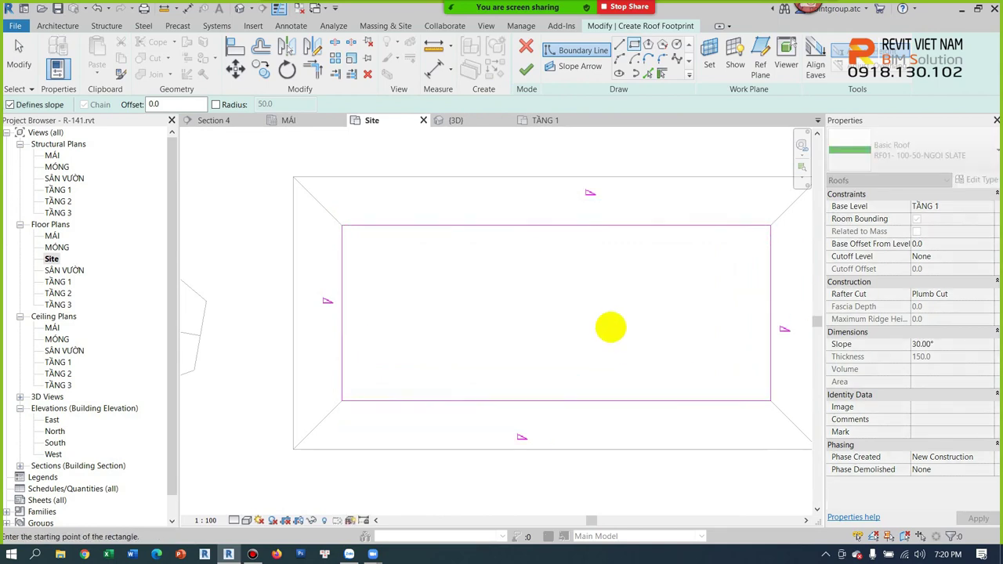
pyautogui.press('Escape')
pyautogui.scroll(-2, 611, 327)
pyautogui.click(746, 294)
pyautogui.keyDown('ctrl'); pyautogui.click(401, 307); pyautogui.keyUp('ctrl')
pyautogui.click(254, 104)
pyautogui.click(526, 69)
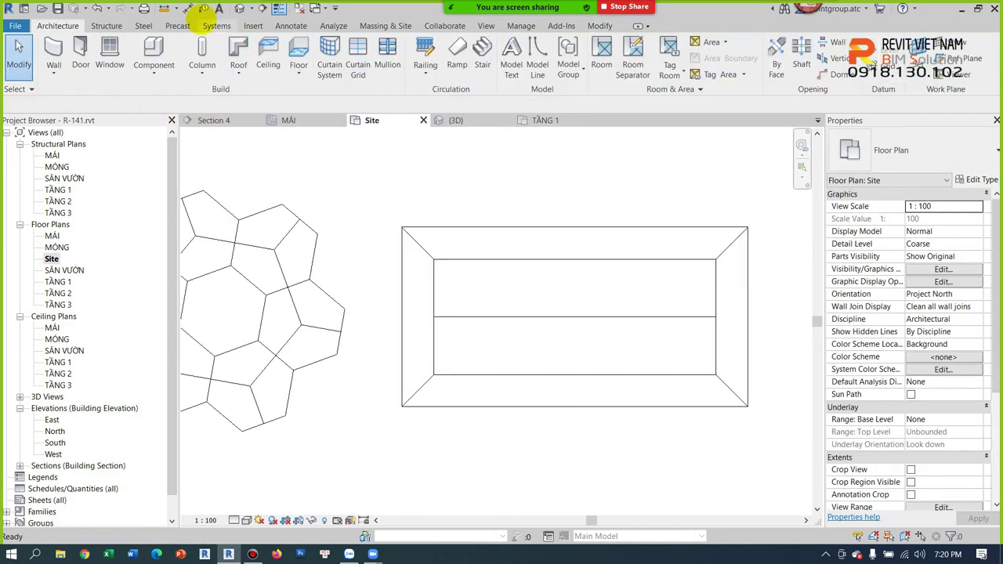
# - Check the new gable roof in 3D, then open the SÂN VƯỜN and MÁI plans
pyautogui.click(240, 8)
pyautogui.keyDown('shift'); pyautogui.moveTo(335, 217); pyautogui.dragTo(502, 340, button='middle'); pyautogui.keyUp('shift')
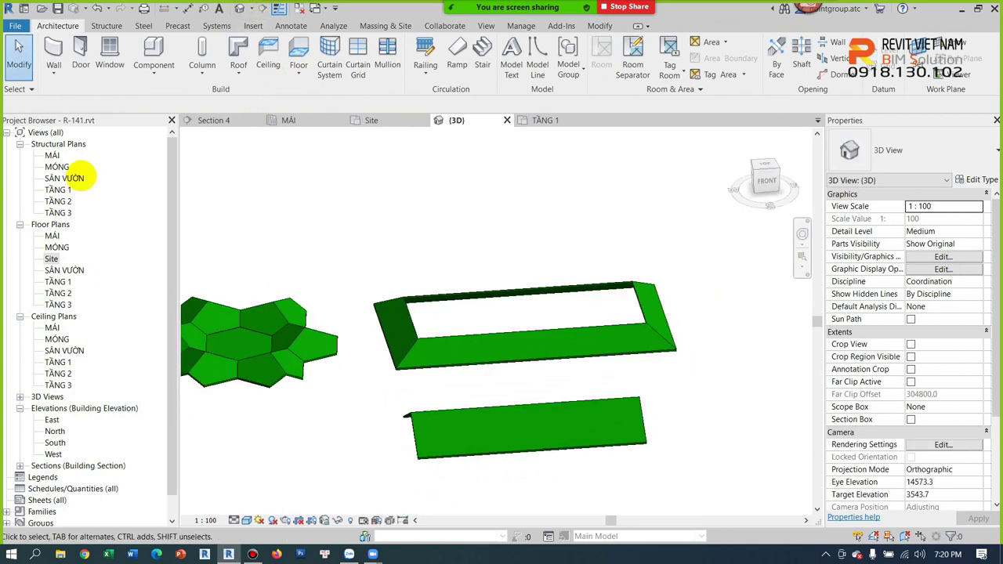
pyautogui.click(65, 177)
pyautogui.doubleClick(65, 178)
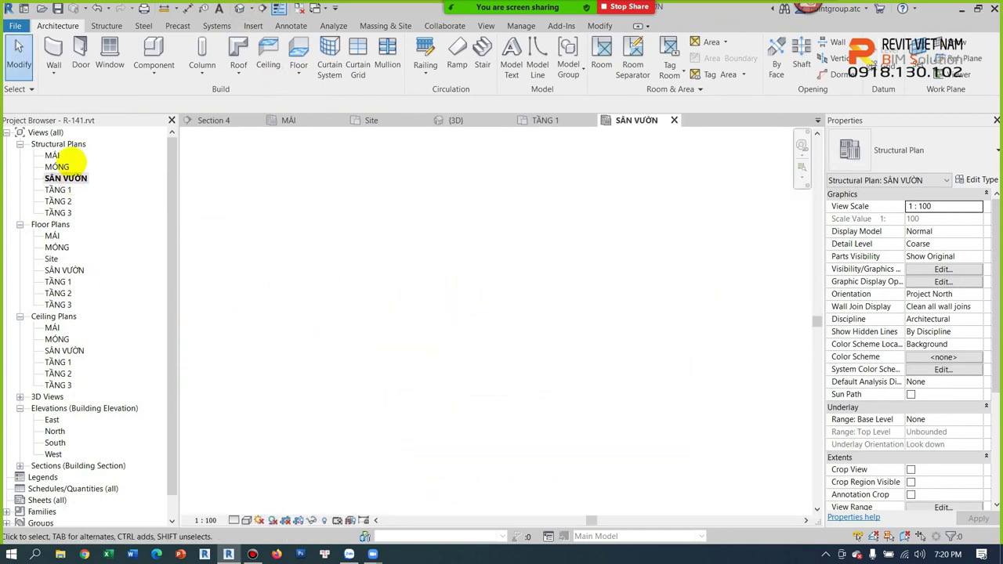
pyautogui.doubleClick(51, 155)
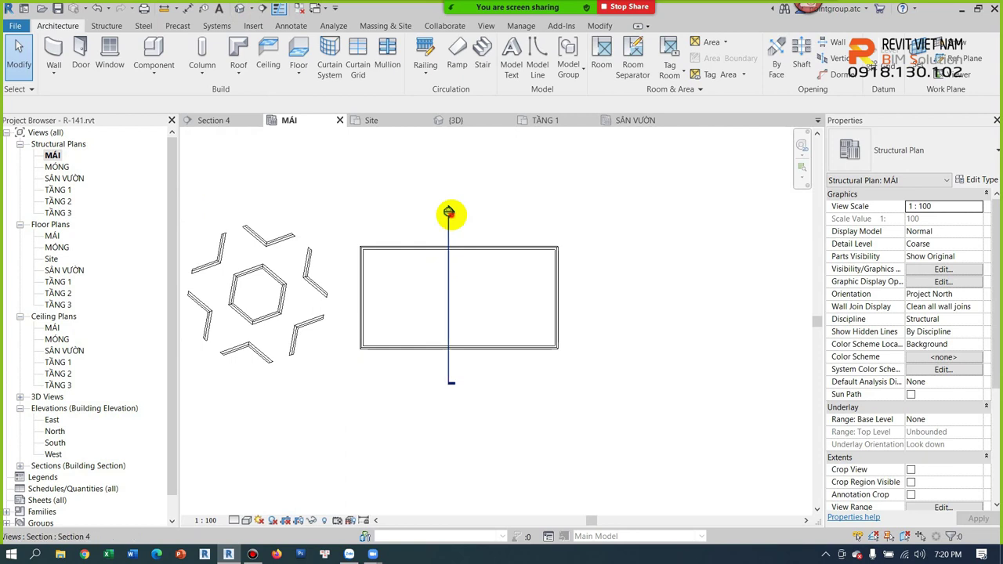
# - Open Section 4 and extend its crop region down to show the lower roof
pyautogui.doubleClick(454, 223)
pyautogui.scroll(-4, 510, 360)
pyautogui.click(510, 385)
pyautogui.moveTo(507, 385)
pyautogui.mouseDown()
pyautogui.moveTo(507, 497)
pyautogui.moveTo(496, 376)
pyautogui.mouseUp()
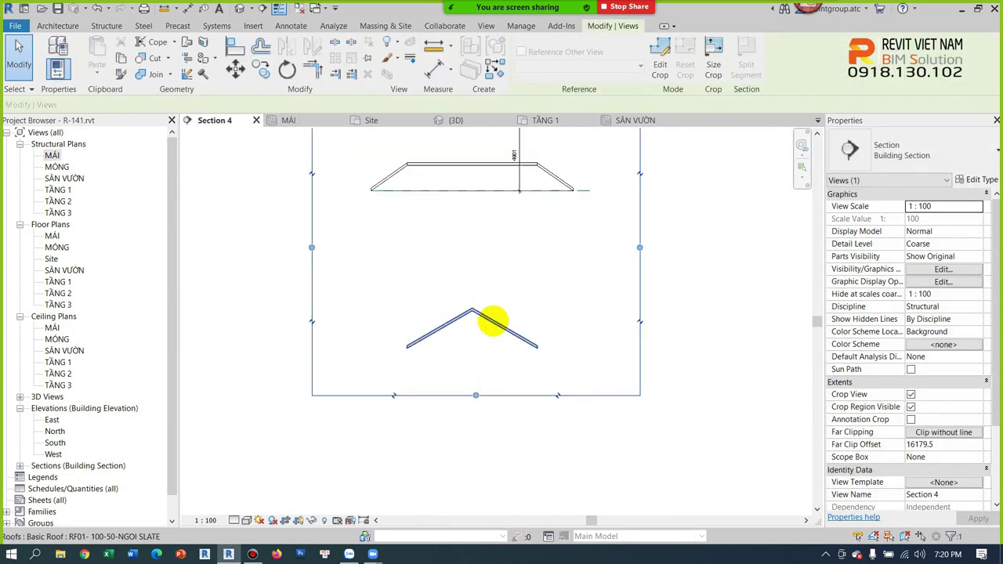
pyautogui.scroll(2, 492, 320)
# - Move the gable roof up from its right eave onto the frame's eave
pyautogui.click(492, 320)
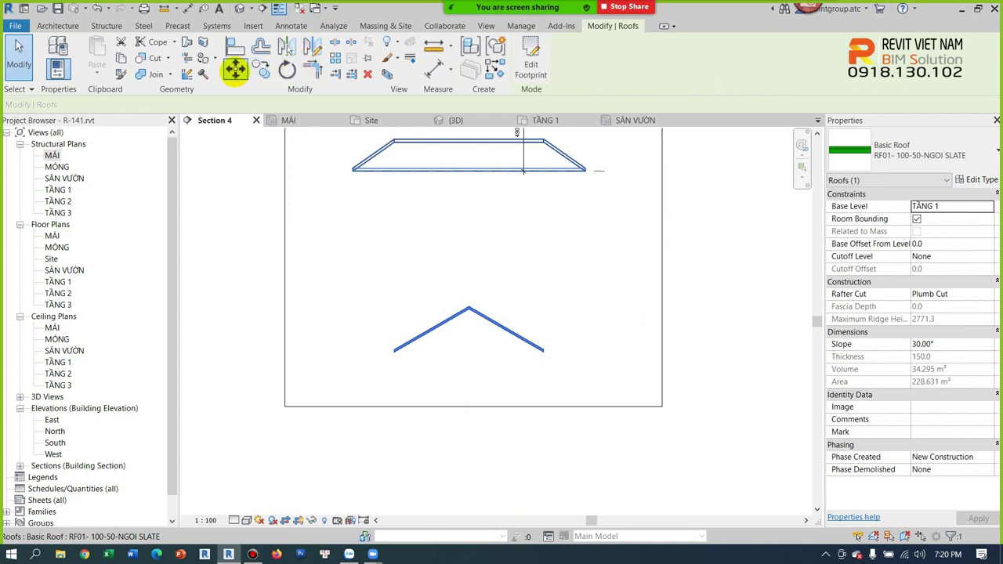
pyautogui.click(235, 69)
pyautogui.scroll(2, 501, 345)
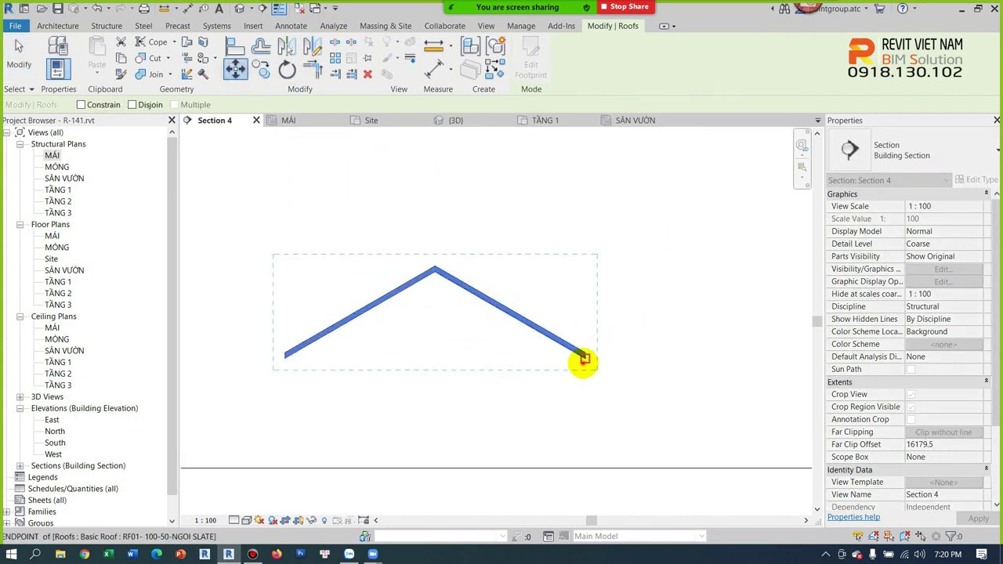
pyautogui.click(583, 359)
pyautogui.scroll(-2, 577, 198)
pyautogui.scroll(2, 576, 235)
pyautogui.scroll(2, 596, 314)
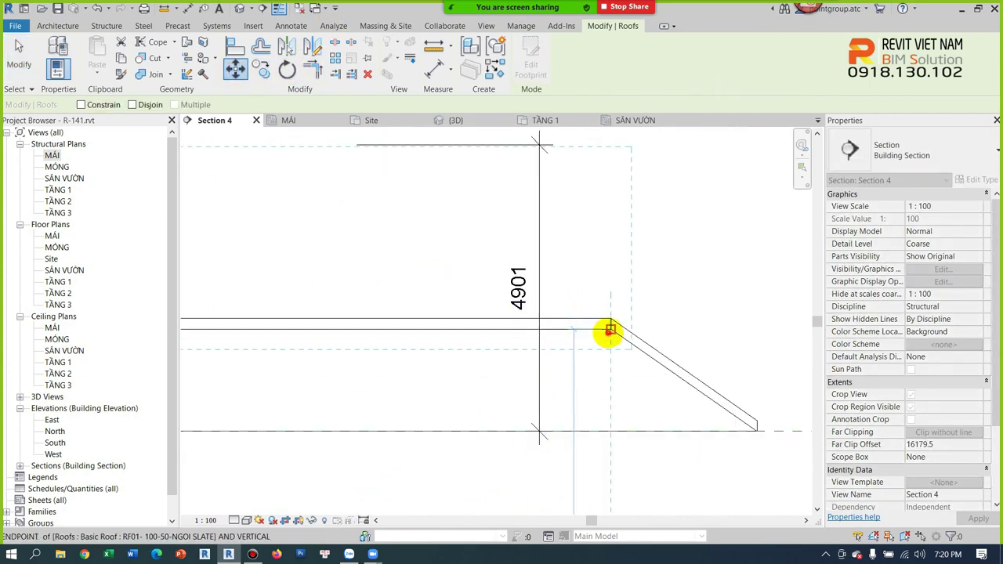
pyautogui.click(608, 330)
pyautogui.click(523, 230)
pyautogui.scroll(-2, 593, 306)
pyautogui.scroll(3, 369, 308)
pyautogui.scroll(1, 358, 294)
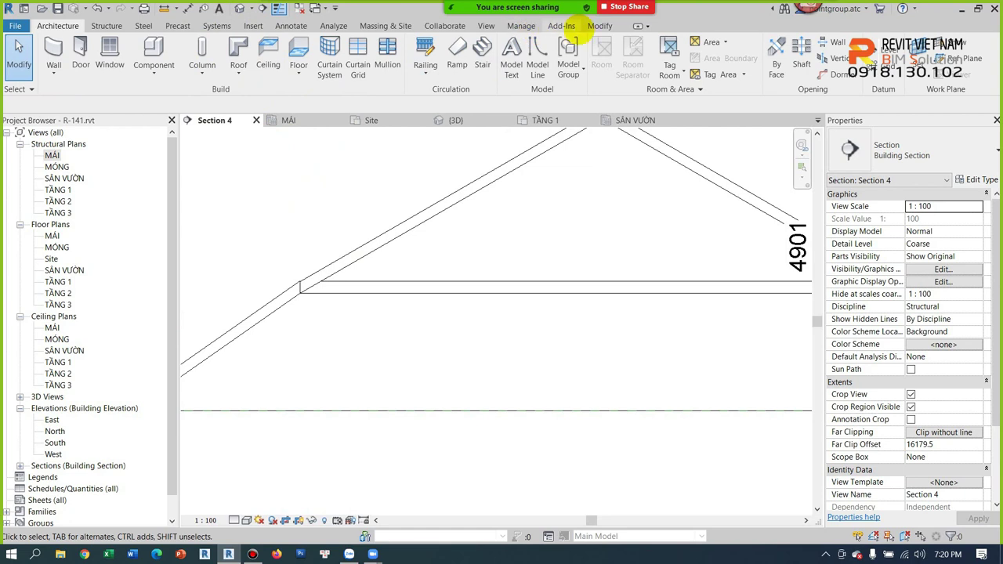
# - Try Join Geometry on the two roofs, cancel, and view the model from above in 3D
pyautogui.click(600, 26)
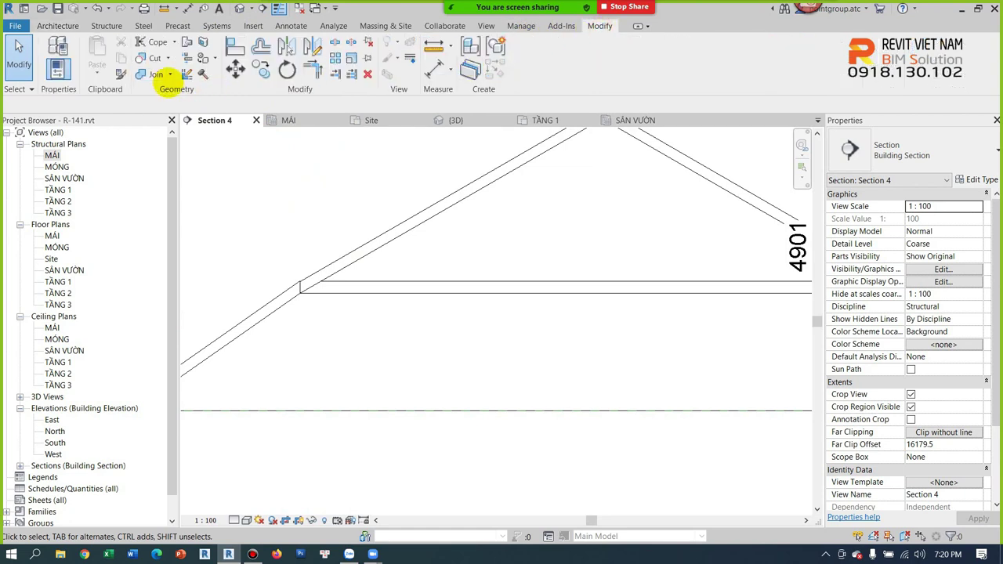
pyautogui.click(171, 76)
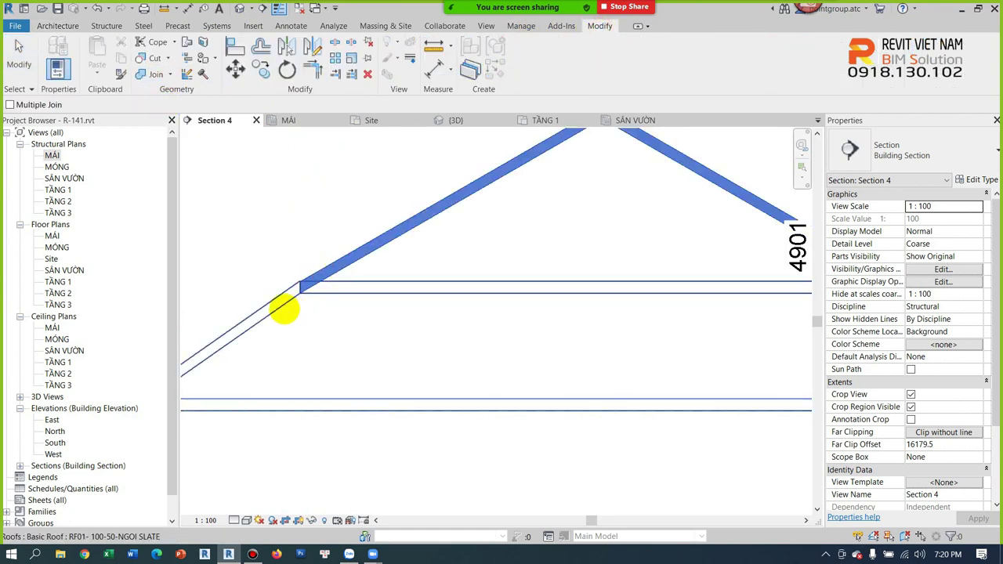
pyautogui.press('Escape')
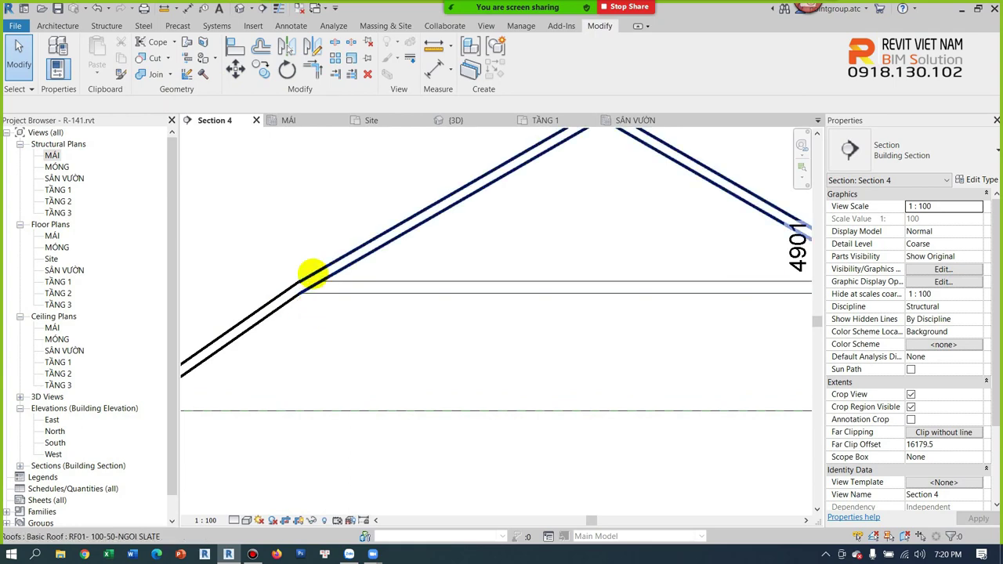
pyautogui.scroll(-4, 329, 278)
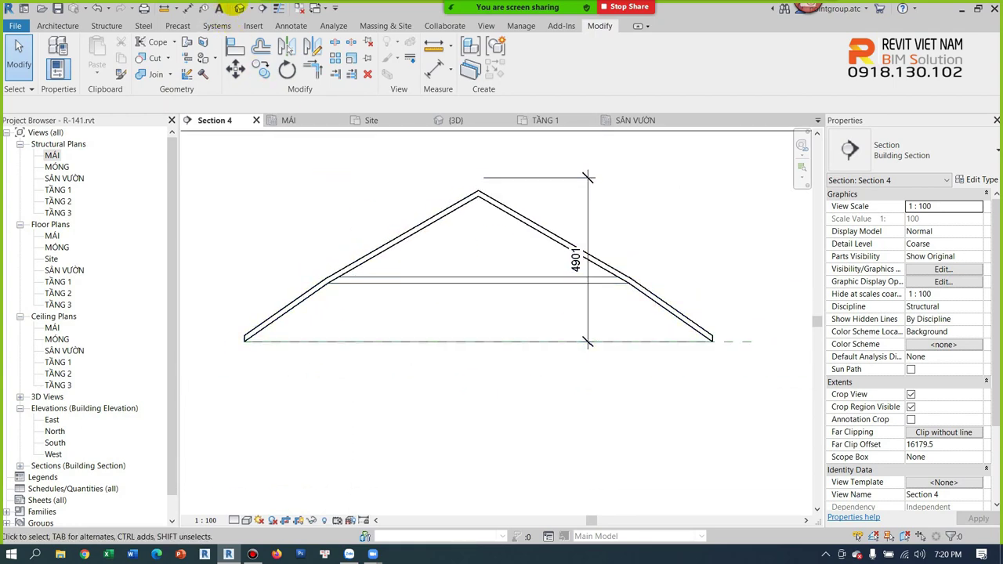
pyautogui.click(239, 7)
pyautogui.keyDown('shift'); pyautogui.moveTo(510, 385); pyautogui.dragTo(634, 343, button='middle'); pyautogui.keyUp('shift')
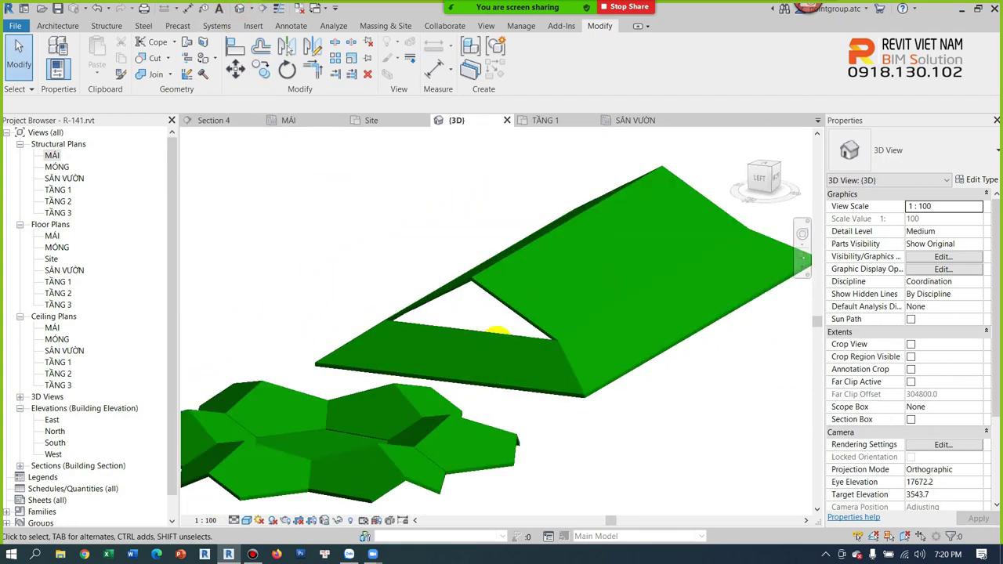
pyautogui.moveTo(447, 398)
pyautogui.keyDown('shift'); pyautogui.mouseDown(button='middle')
pyautogui.moveTo(554, 413)
pyautogui.moveTo(537, 409)
pyautogui.moveTo(595, 404)
pyautogui.mouseUp(button='middle'); pyautogui.keyUp('shift')
pyautogui.scroll(3, 639, 332)
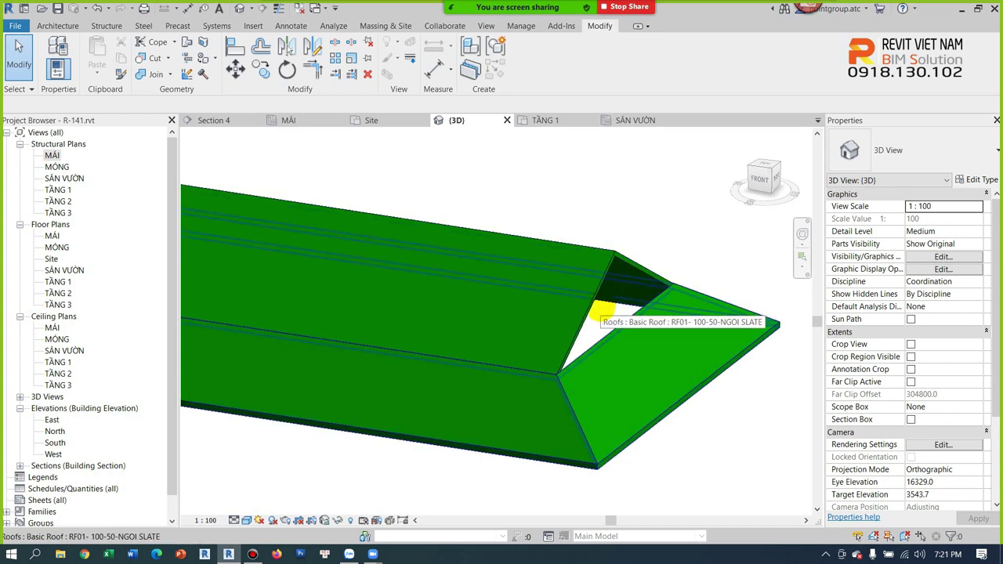
pyautogui.keyDown('shift'); pyautogui.moveTo(595, 311); pyautogui.dragTo(627, 423, button='middle'); pyautogui.keyUp('shift')
pyautogui.click(631, 430)
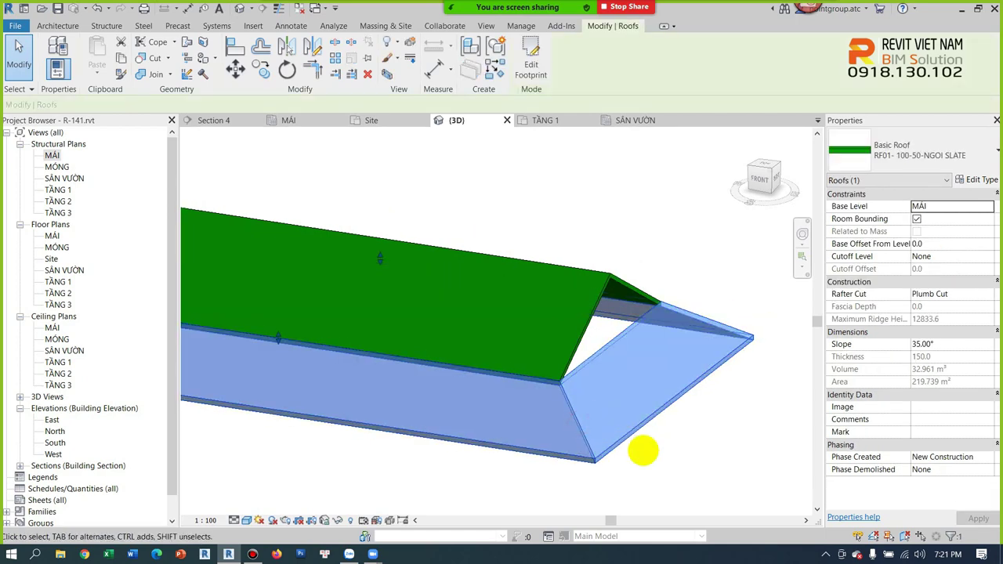
pyautogui.click(651, 461)
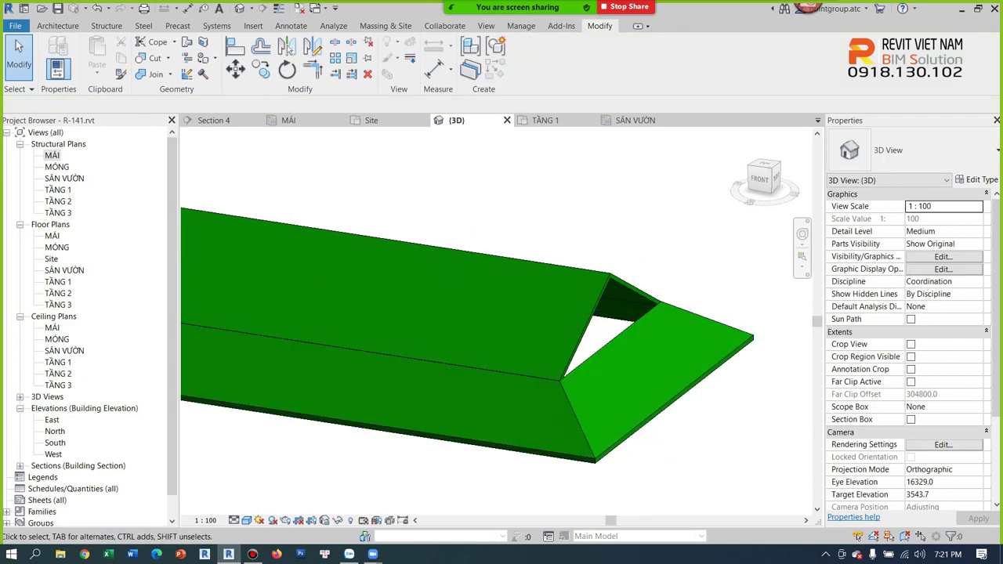
pyautogui.click(598, 415)
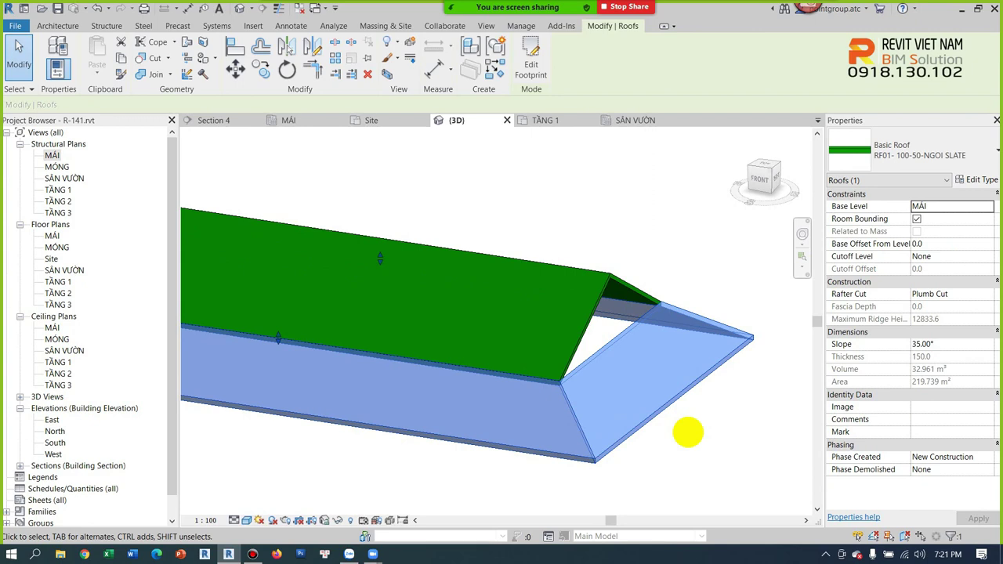